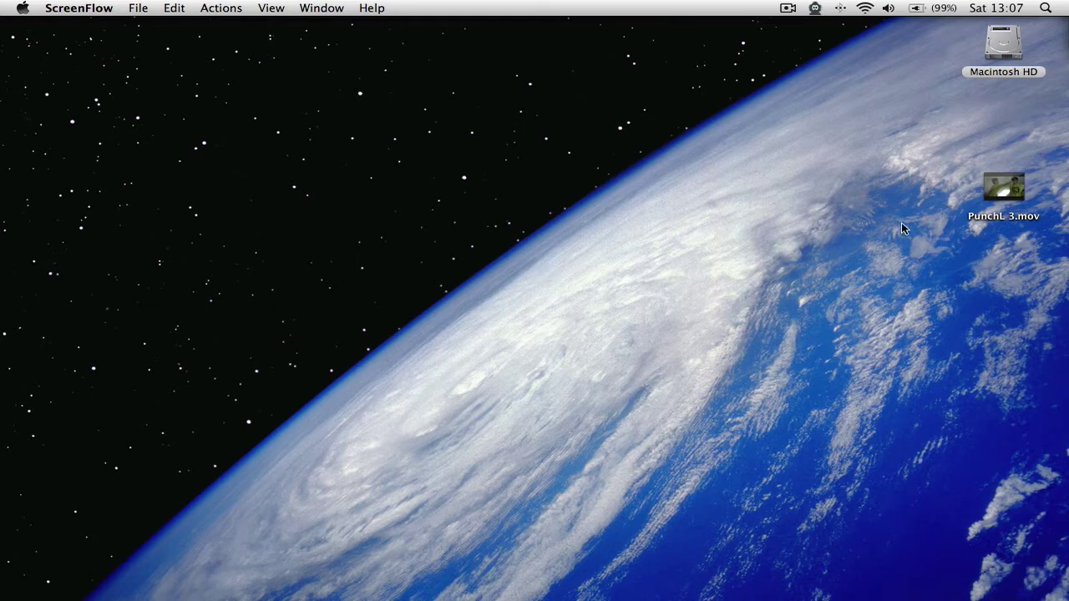
Switch from ScreenFlow to the Finder desktop showing the PunchL 3.mov clip.
click(875, 165)
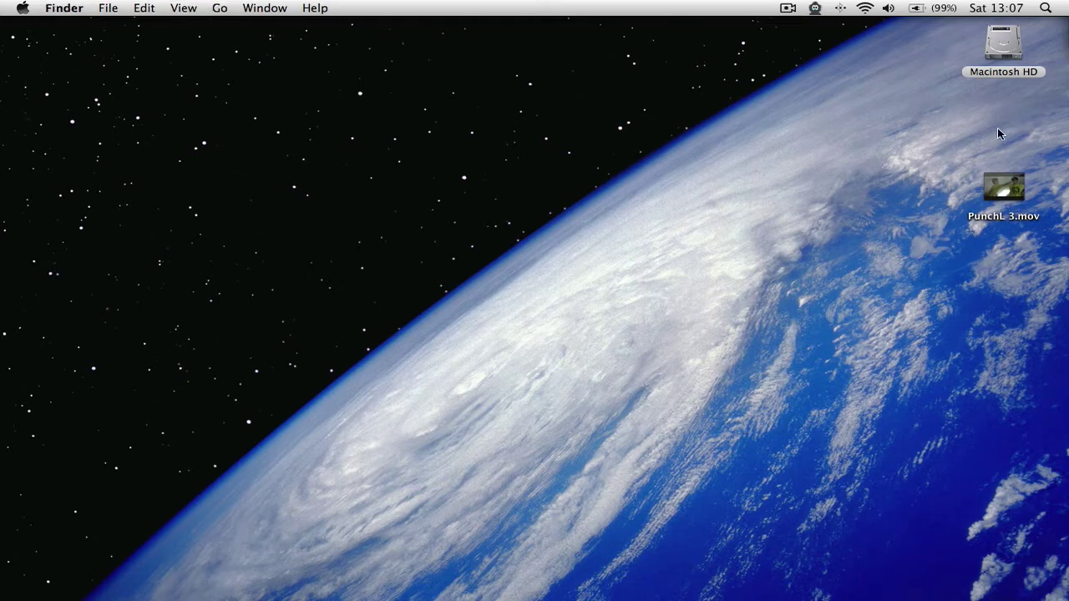
Preview PunchL 3.mov in Quick Look, scrubbing back to review the punch.
click(1002, 191)
key(space)
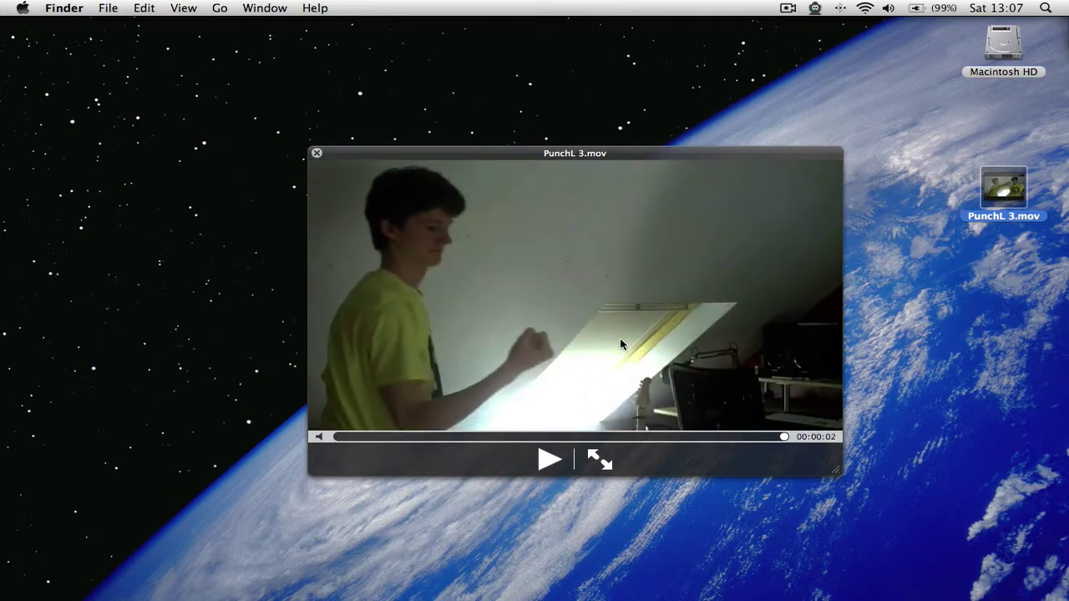
drag(504, 436, 598, 437)
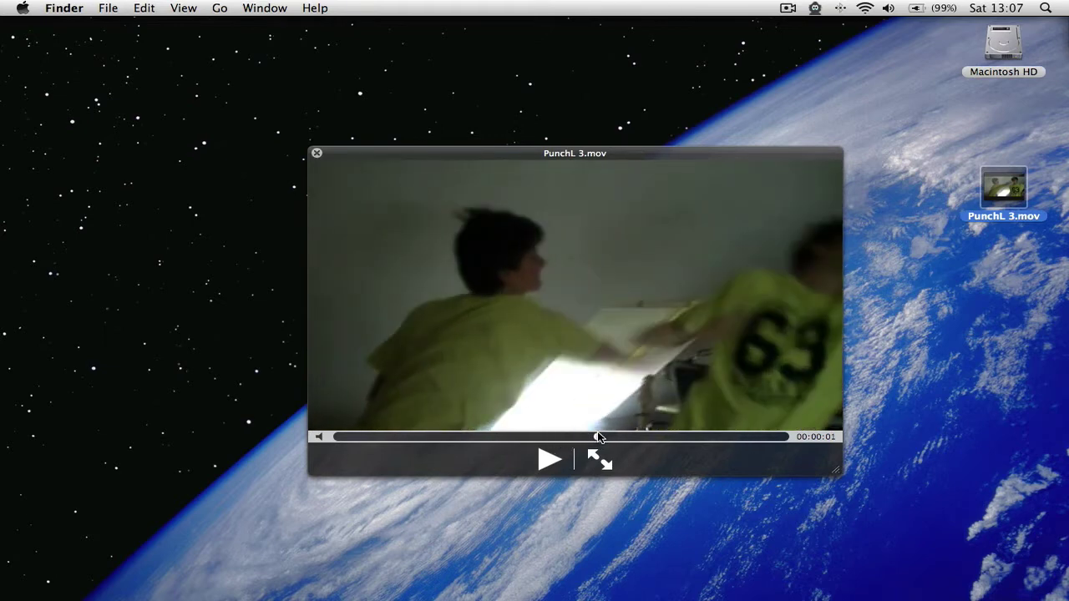
key(space)
Restore the minimized Untitled Project.aep window from the Dock.
mouse_move(668, 595)
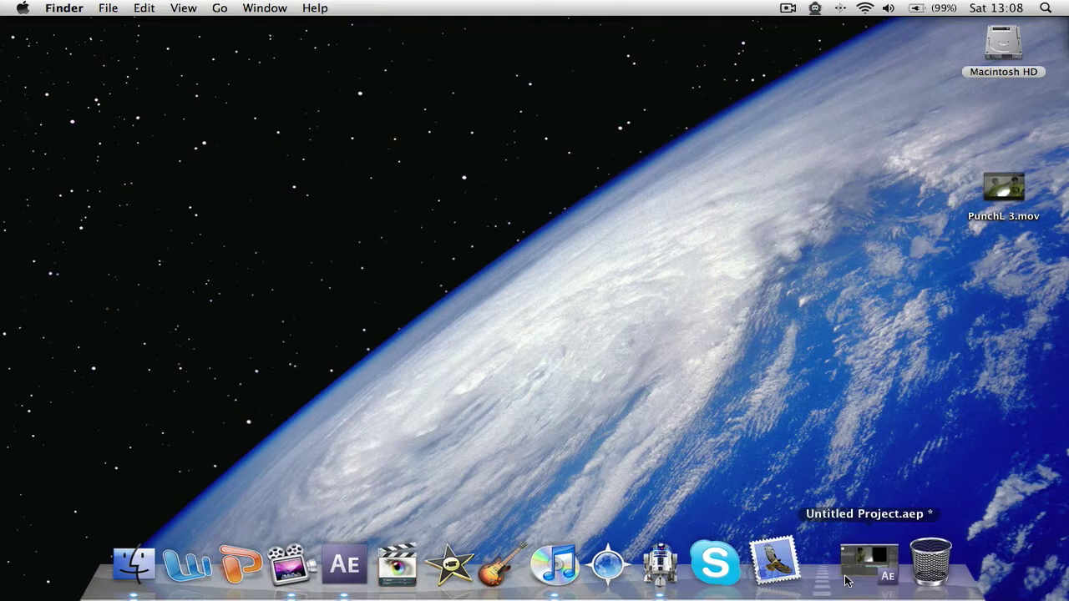
right_click(848, 577)
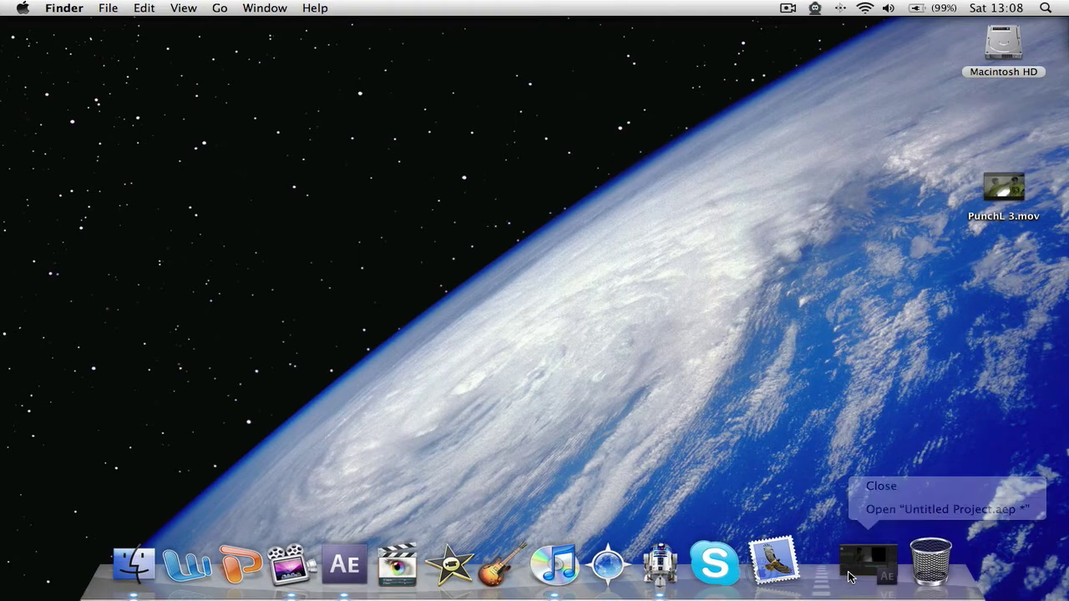
click(919, 508)
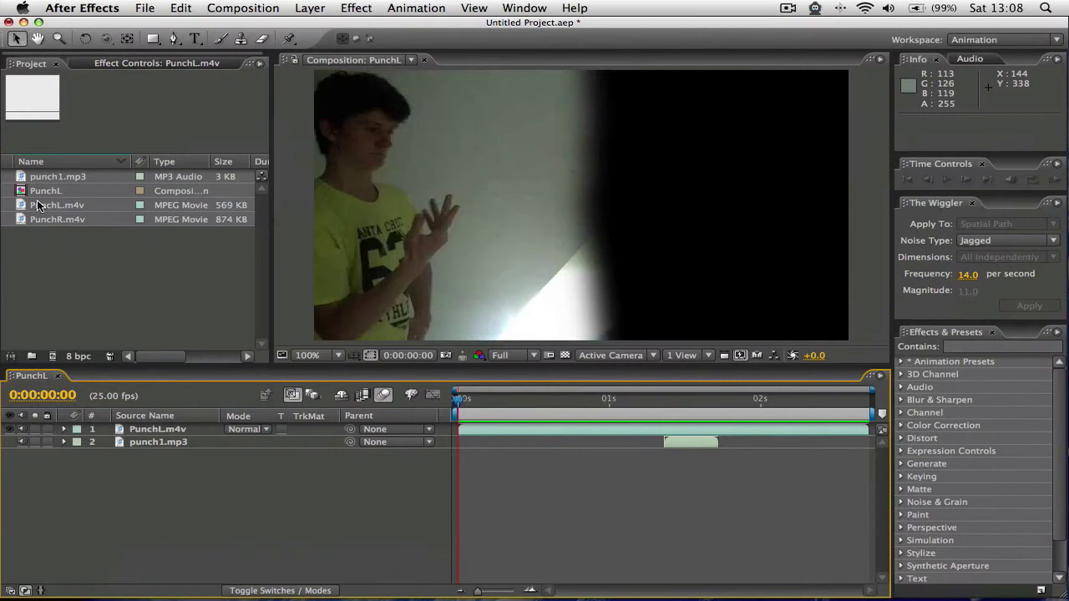
Play the PunchL.m4v and PunchR.m4v takes in the Footage viewer, then close them.
double_click(38, 205)
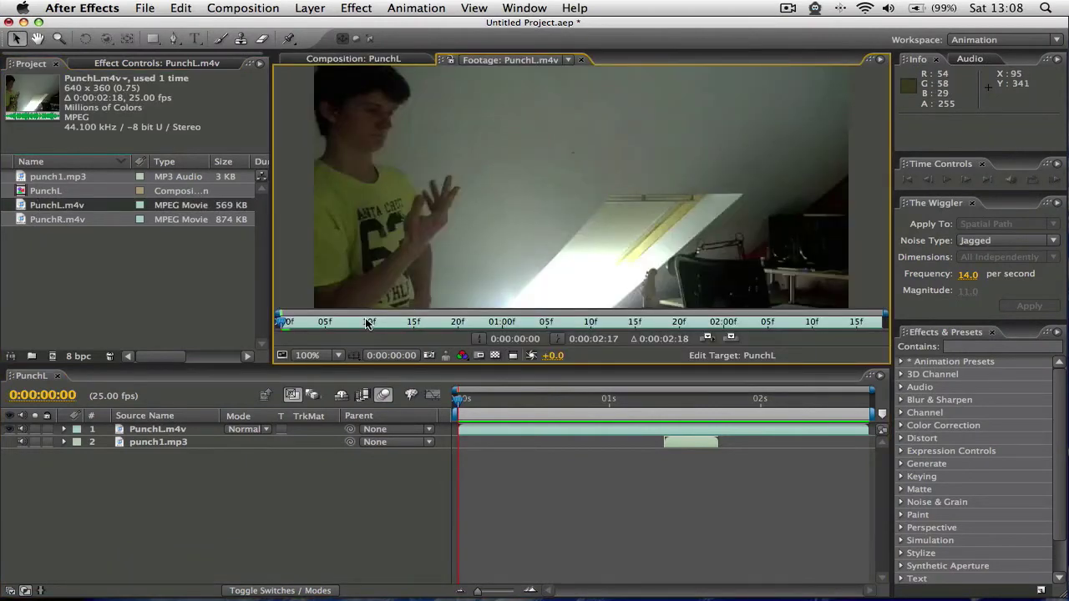
key(space)
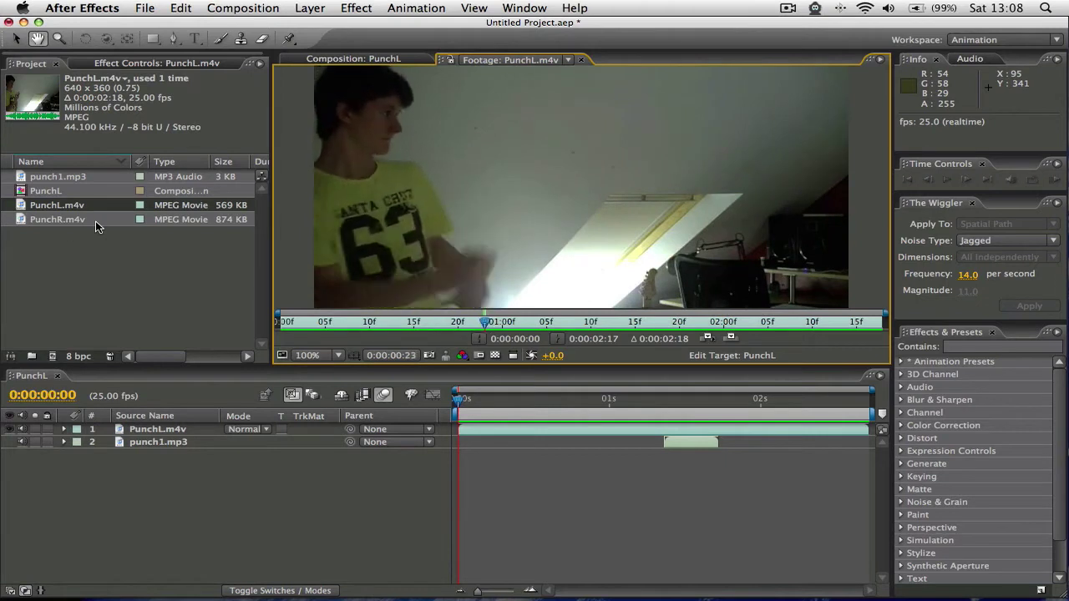
double_click(48, 219)
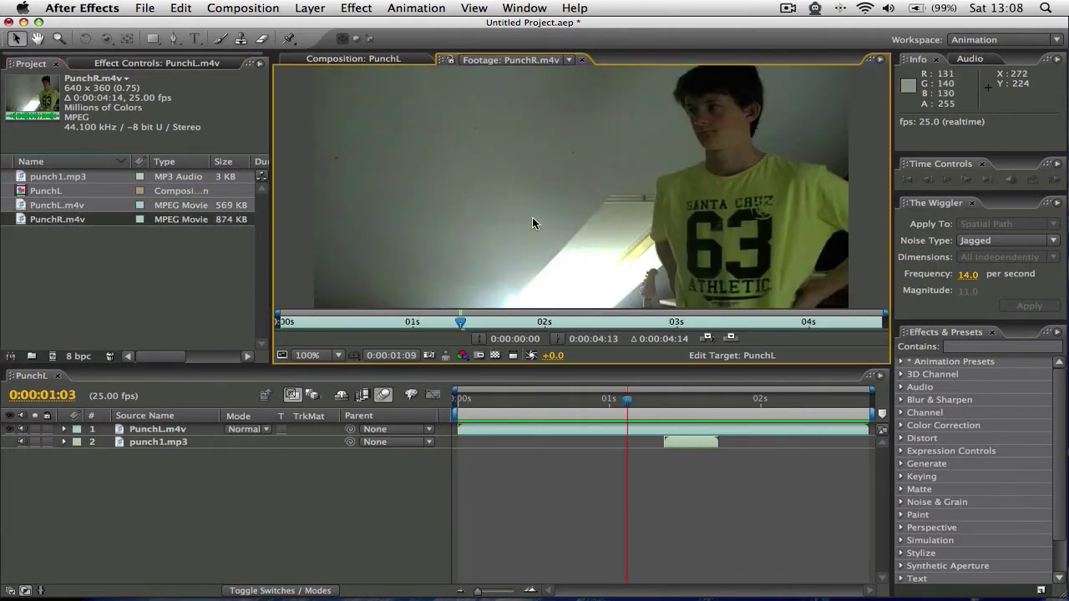
key(space)
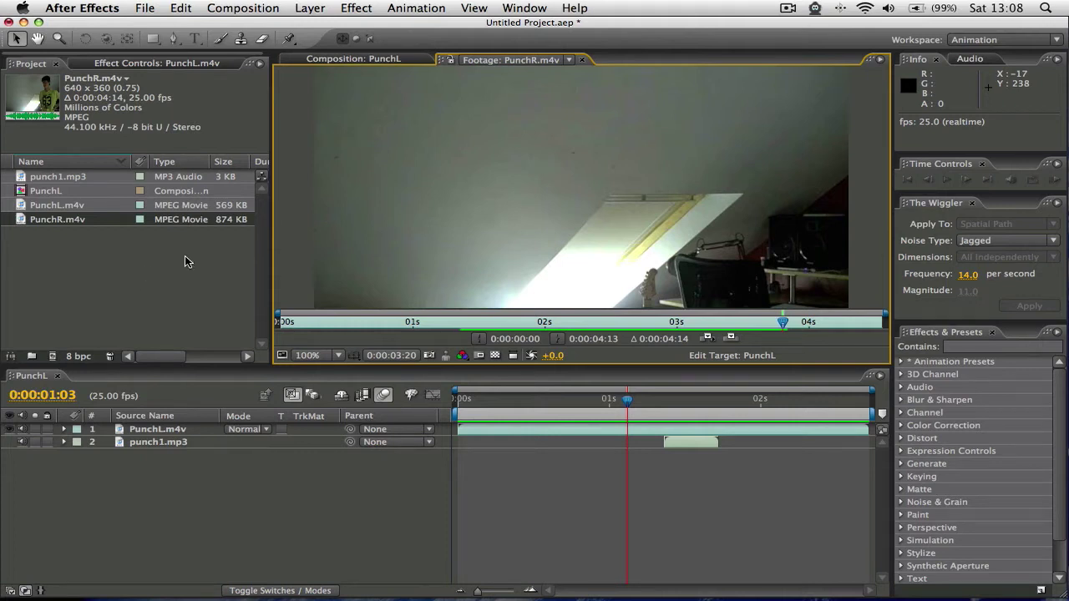
click(578, 60)
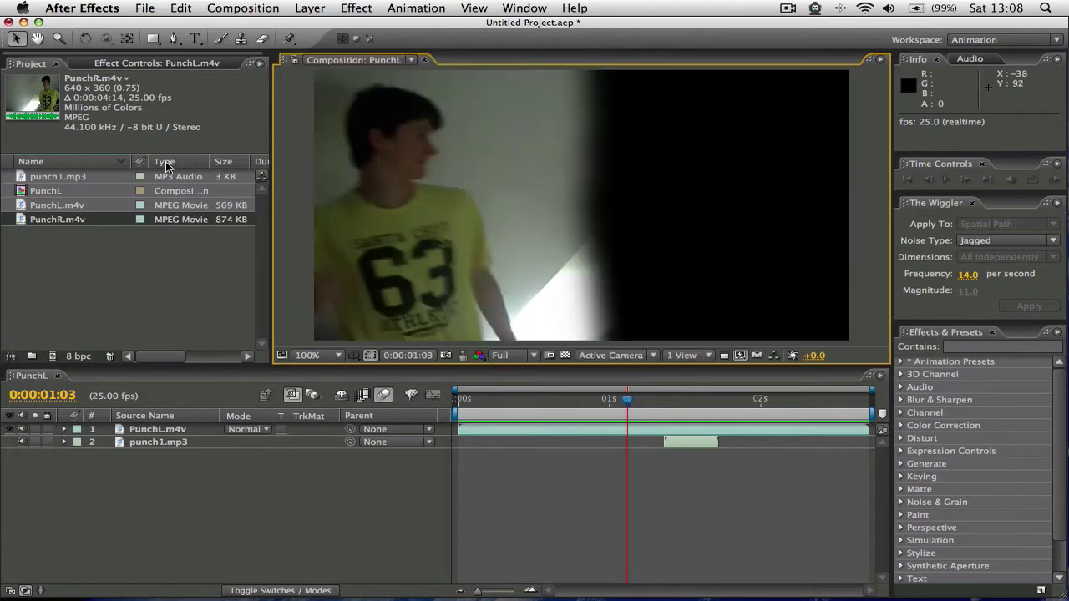
Reopen PunchL.m4v, scrub to the punch frame at 0:00:01:07, and return to the composition.
click(64, 208)
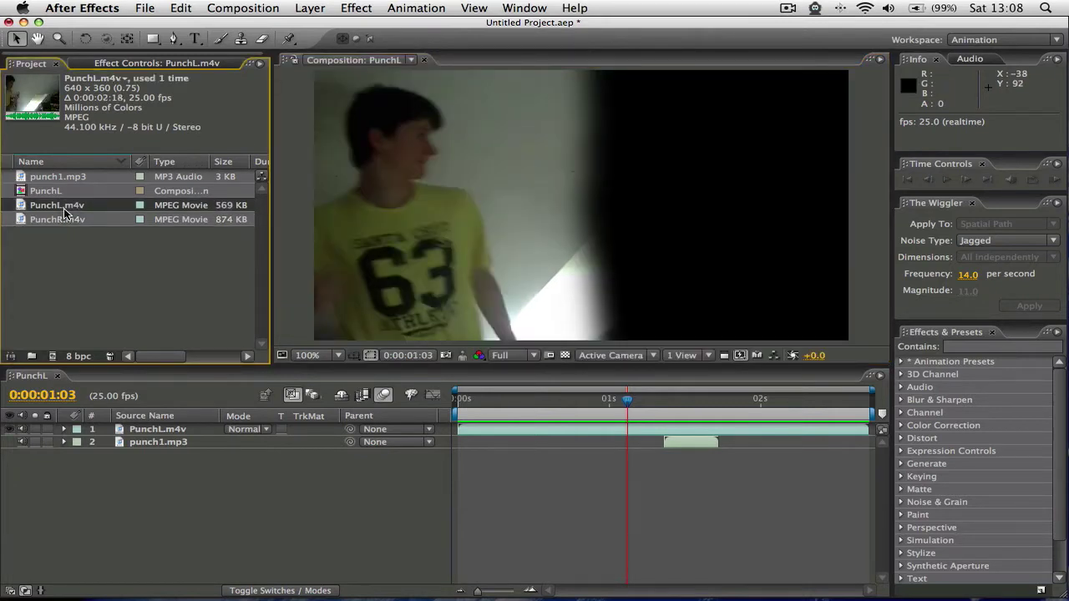
double_click(64, 212)
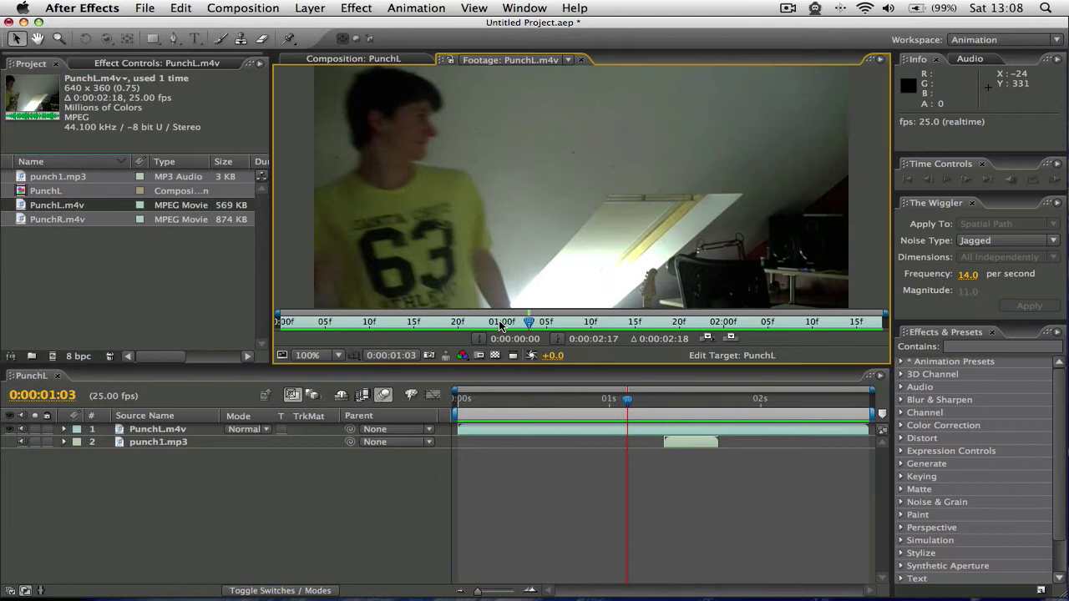
drag(501, 326, 565, 322)
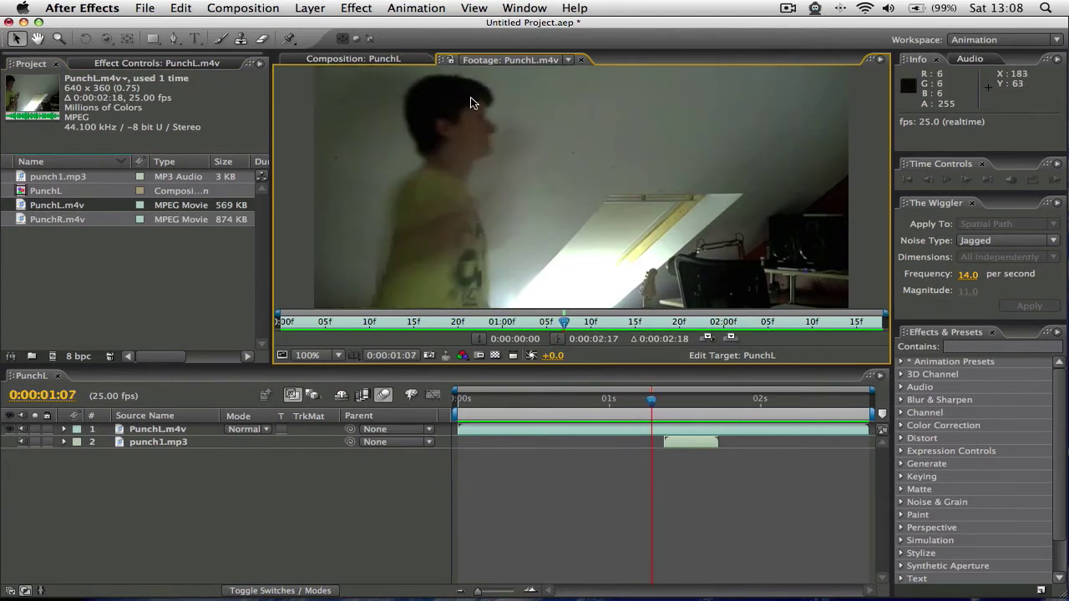
click(581, 59)
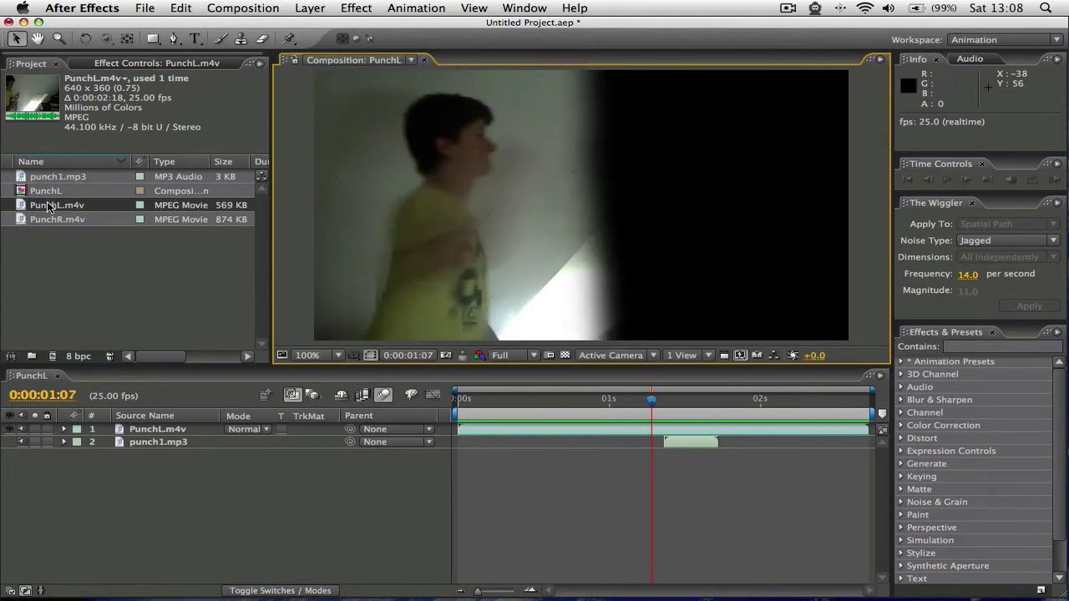
Create a new composition from PunchL.m4v using the New Composition button.
drag(50, 206, 52, 358)
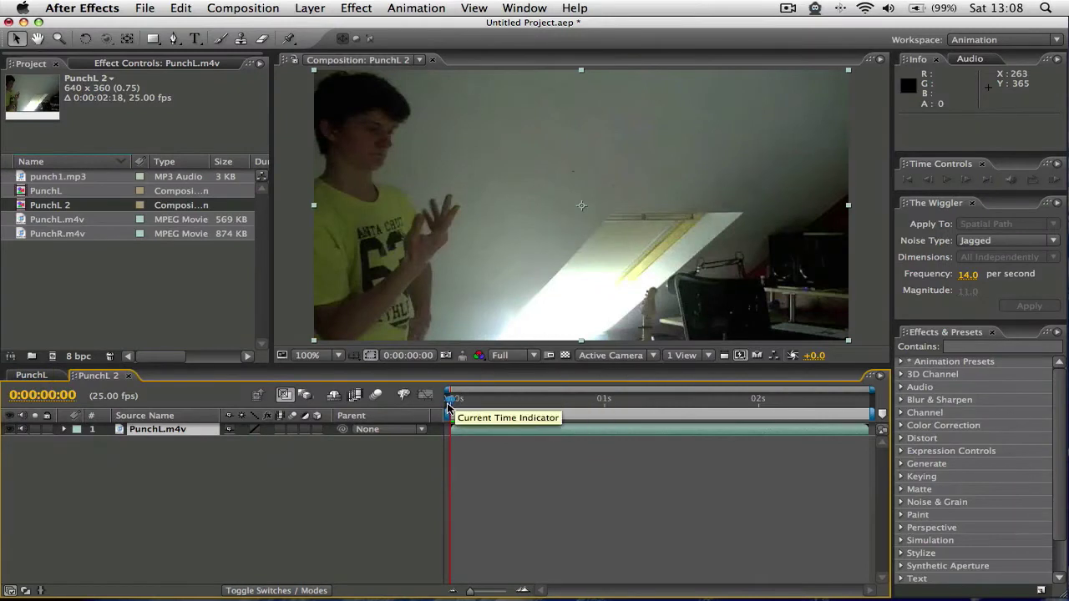
Move the time indicator to the punch moment around 0:00:01:06.
drag(448, 407, 639, 438)
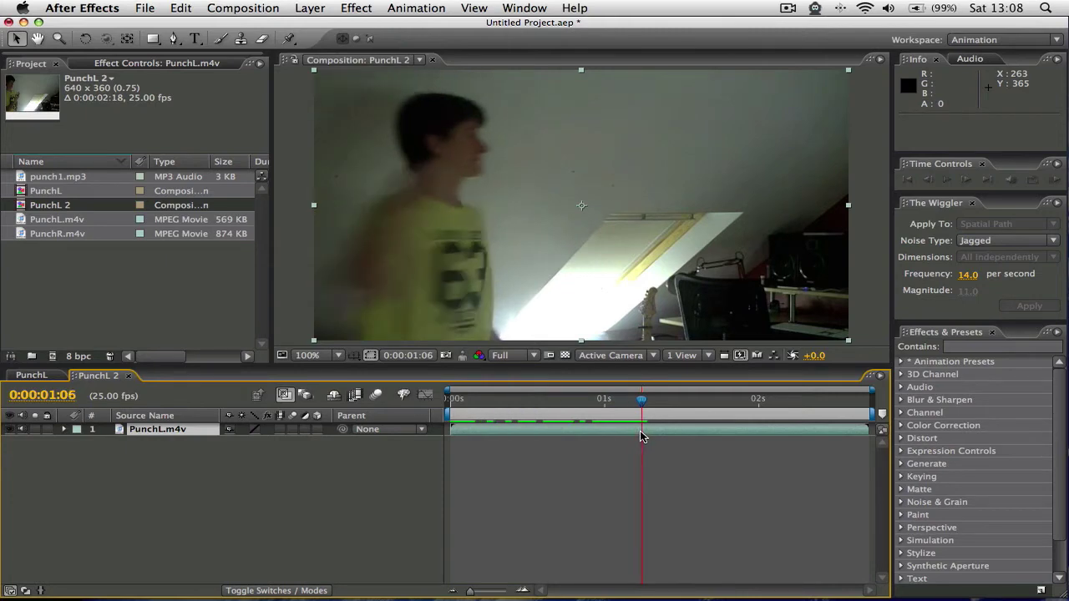
With the Pen tool, place mask points around the left side of the PunchL.m4v frame.
click(174, 40)
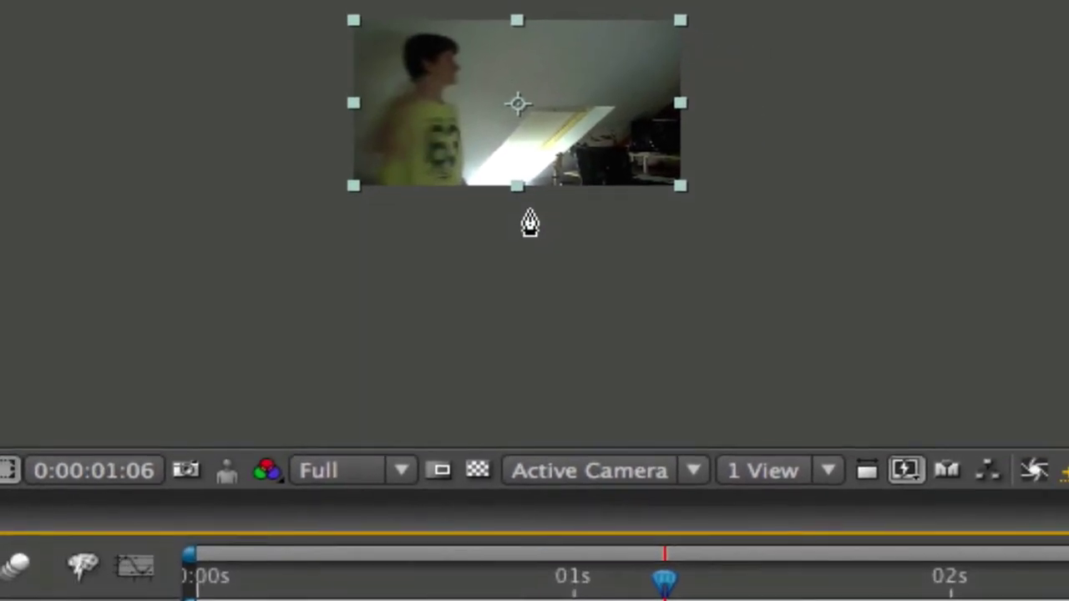
click(523, 210)
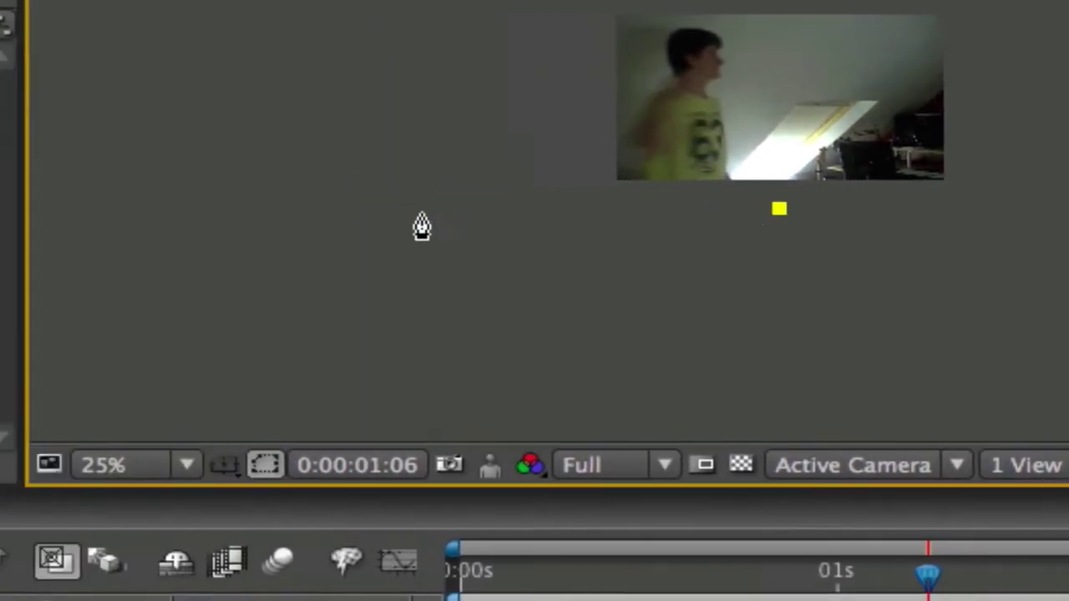
click(214, 212)
click(438, 149)
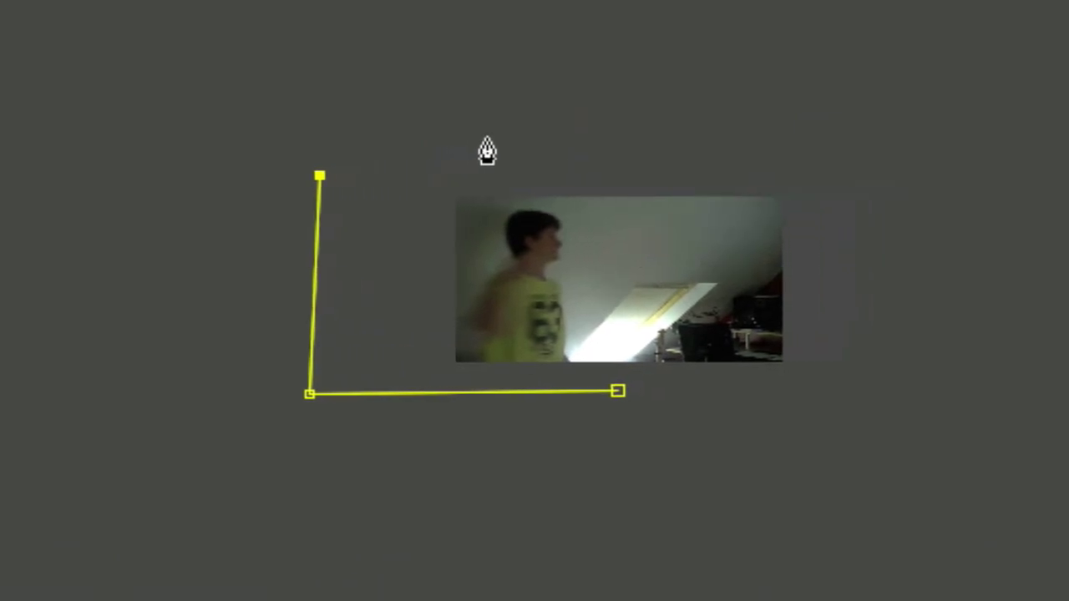
click(694, 114)
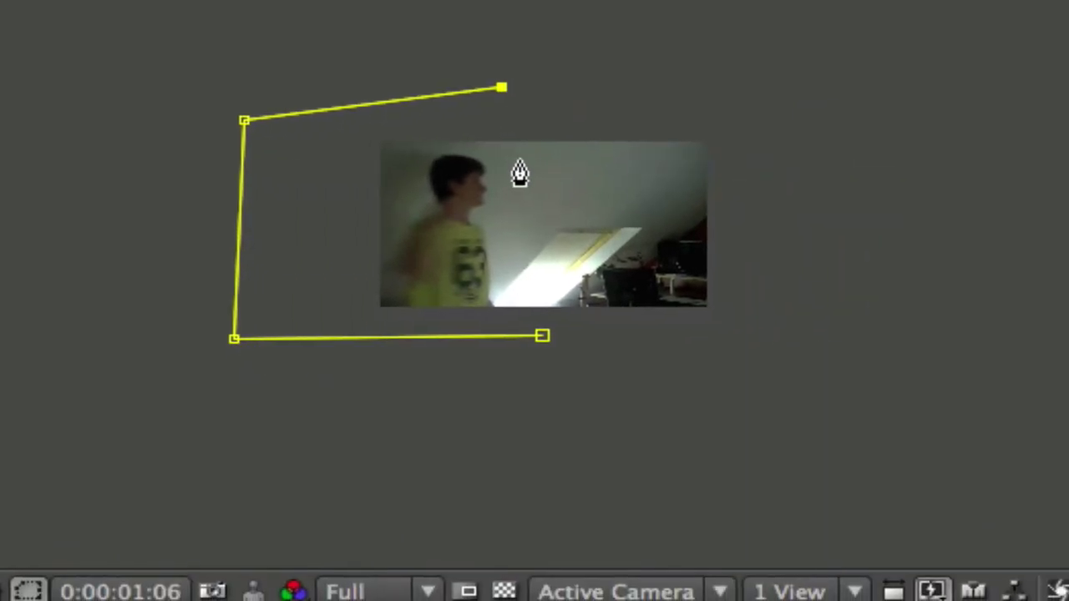
Trace the mask edge down the figure's front side and close Mask 1.
click(532, 220)
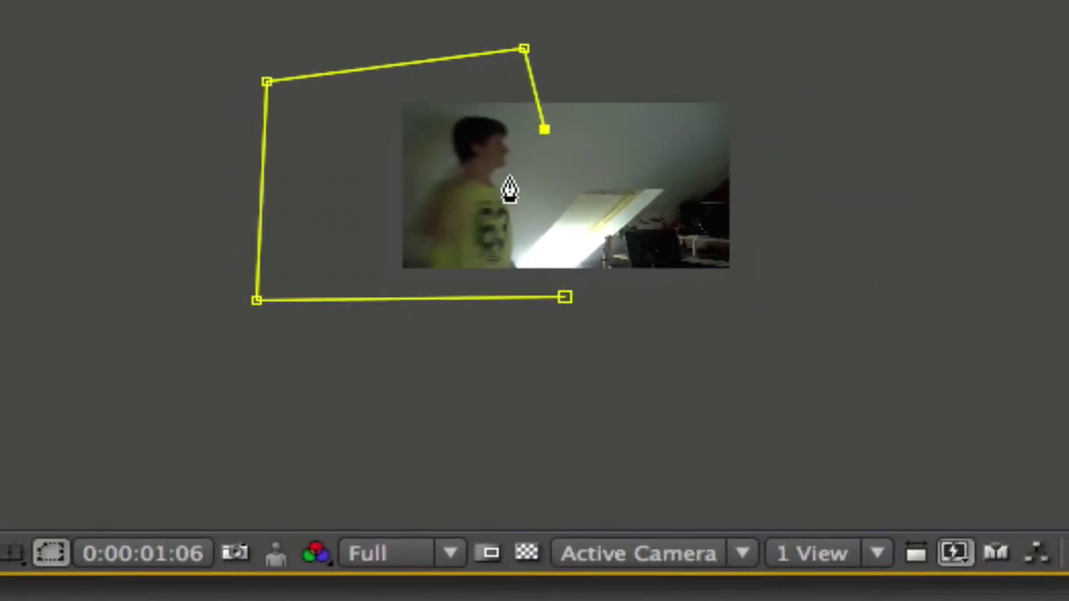
click(519, 166)
click(521, 181)
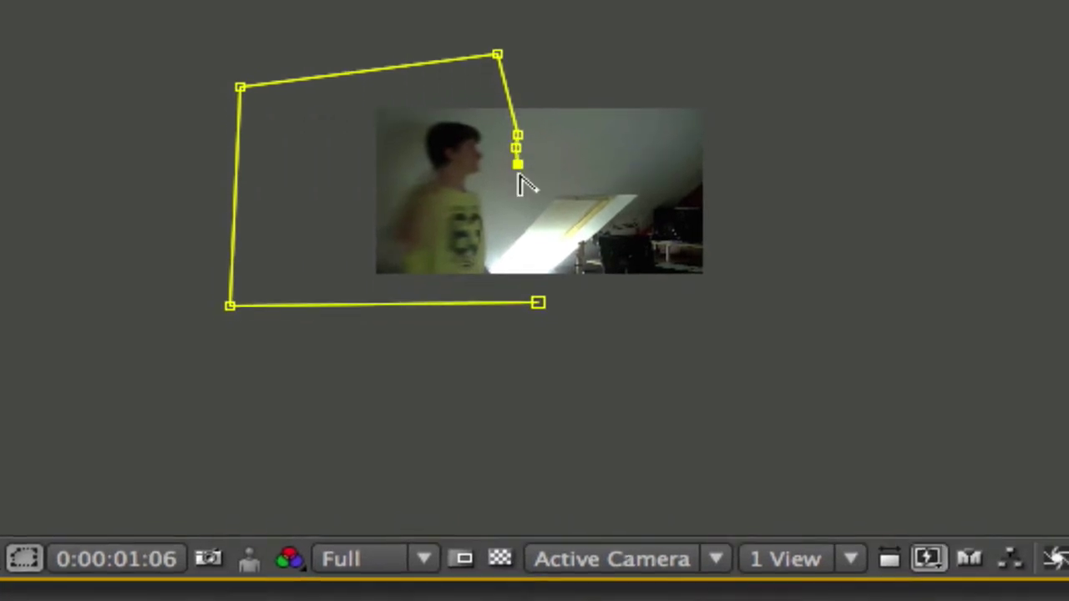
click(521, 197)
click(526, 211)
click(523, 188)
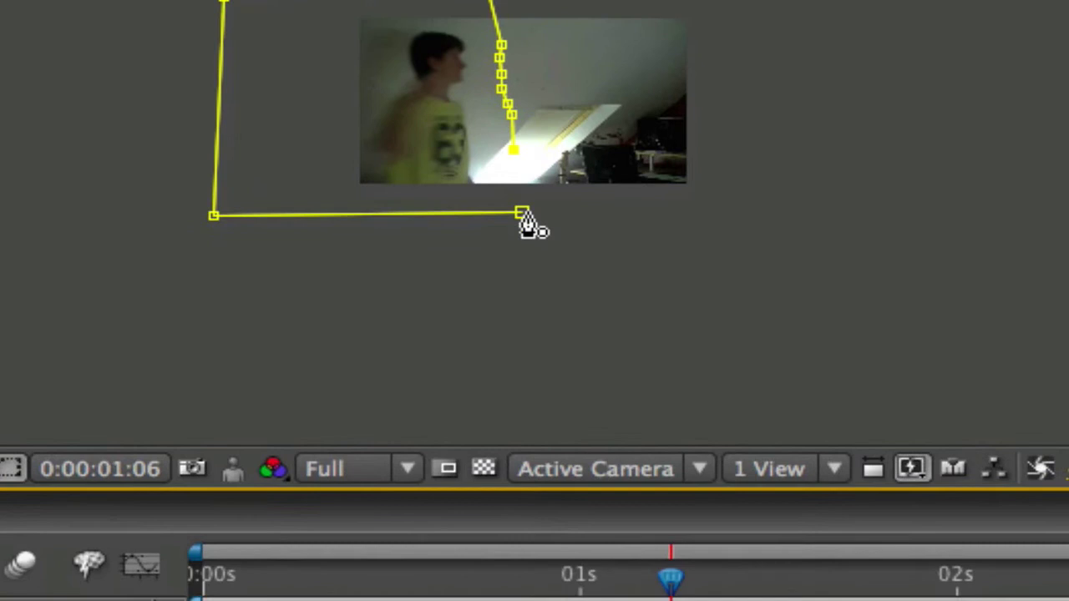
click(530, 254)
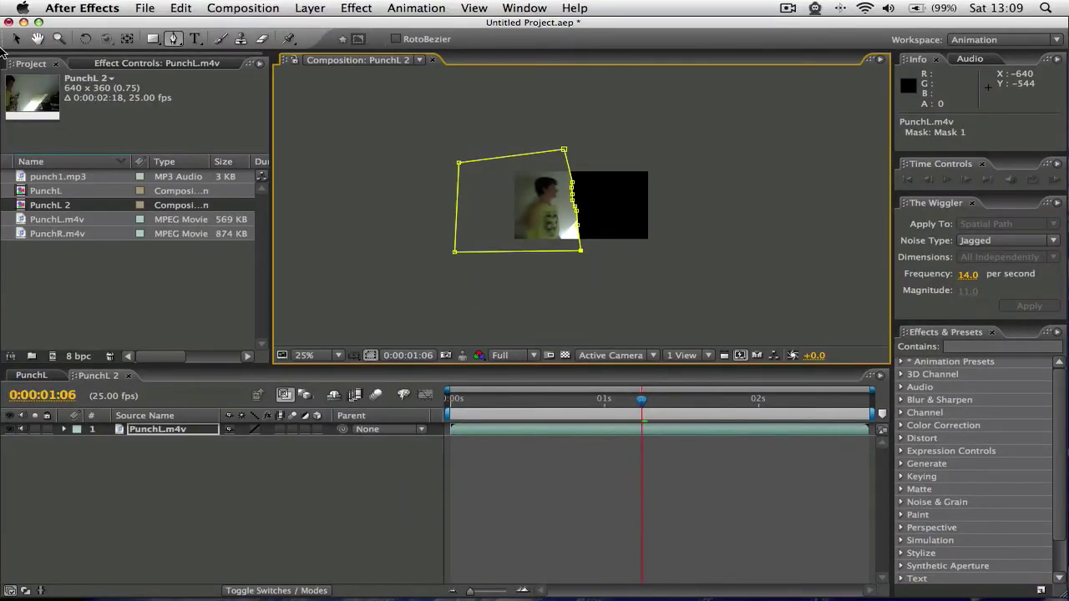
Zoom the viewer to 100%, enlarge the viewer panel, and select the PunchL.m4v layer.
click(20, 39)
scroll(535, 227, up, 4)
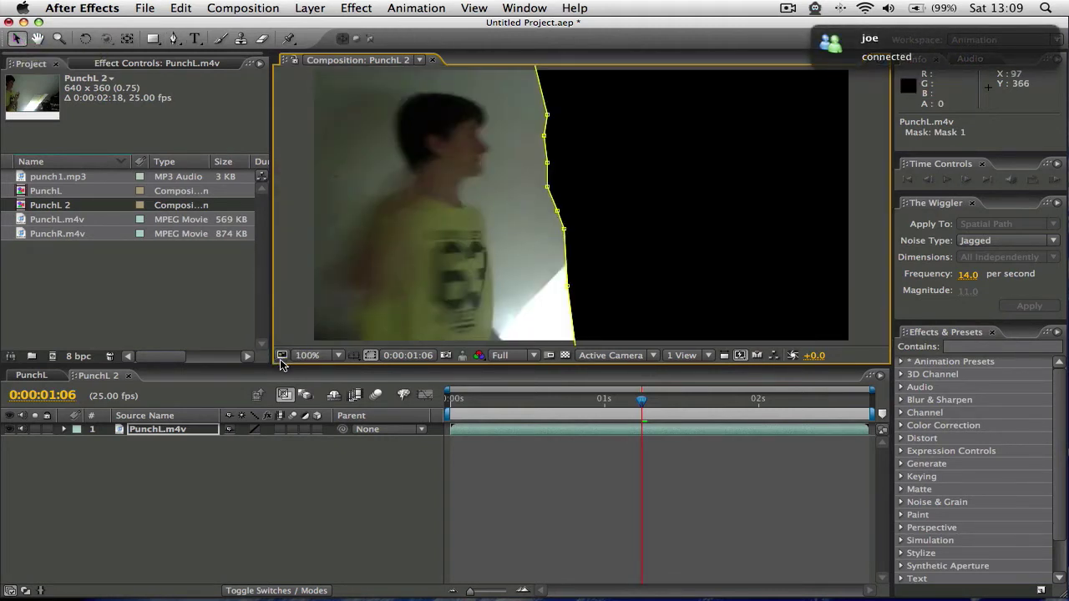
drag(285, 364, 275, 381)
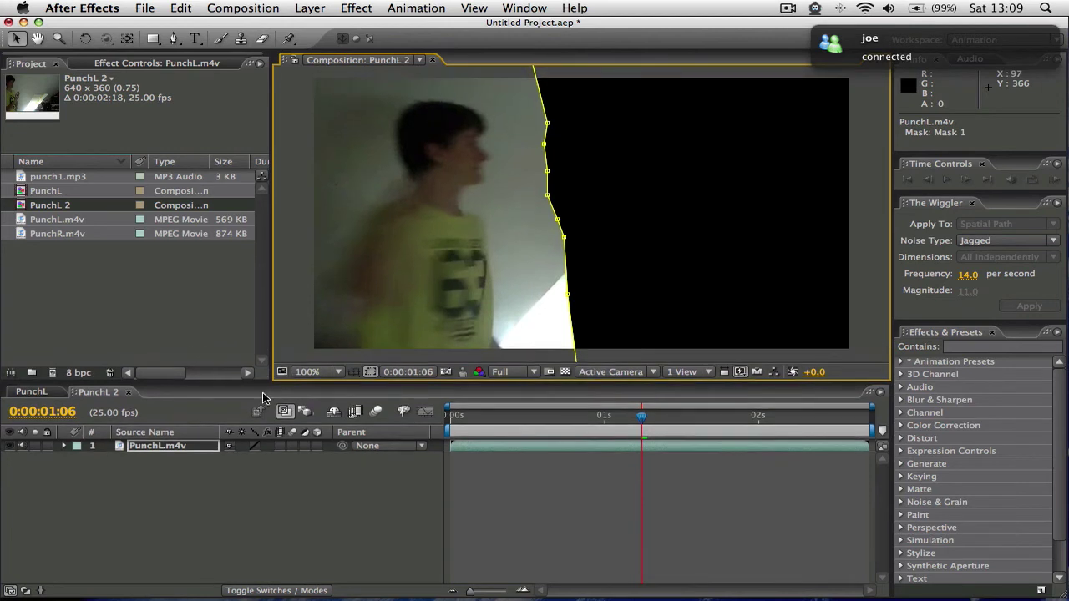
click(153, 451)
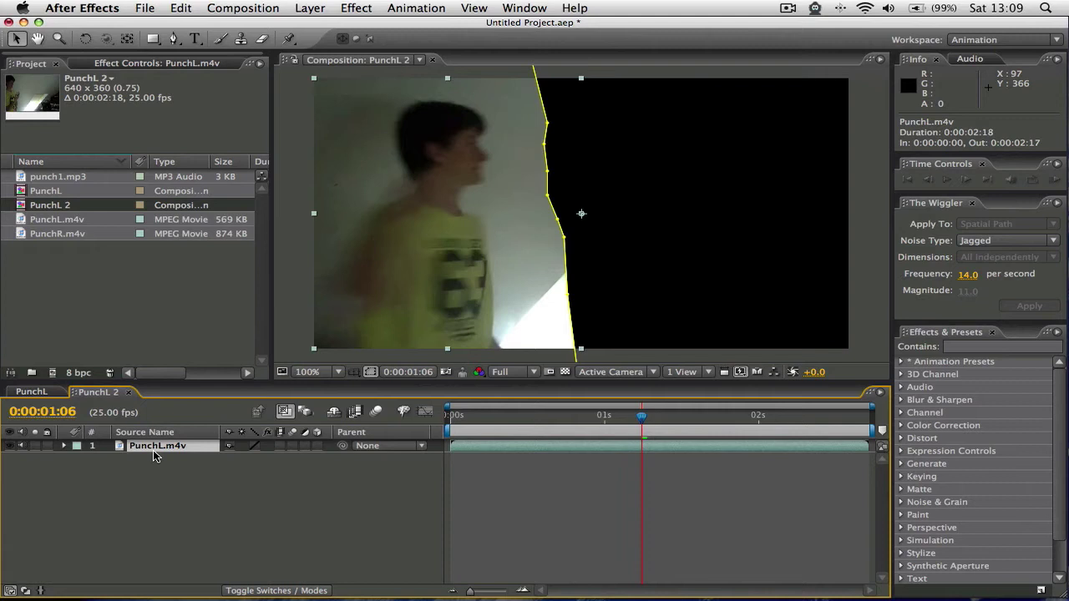
Set Mask 1's Mask Feather to 30 pixels and inspect the softened edge.
key(f)
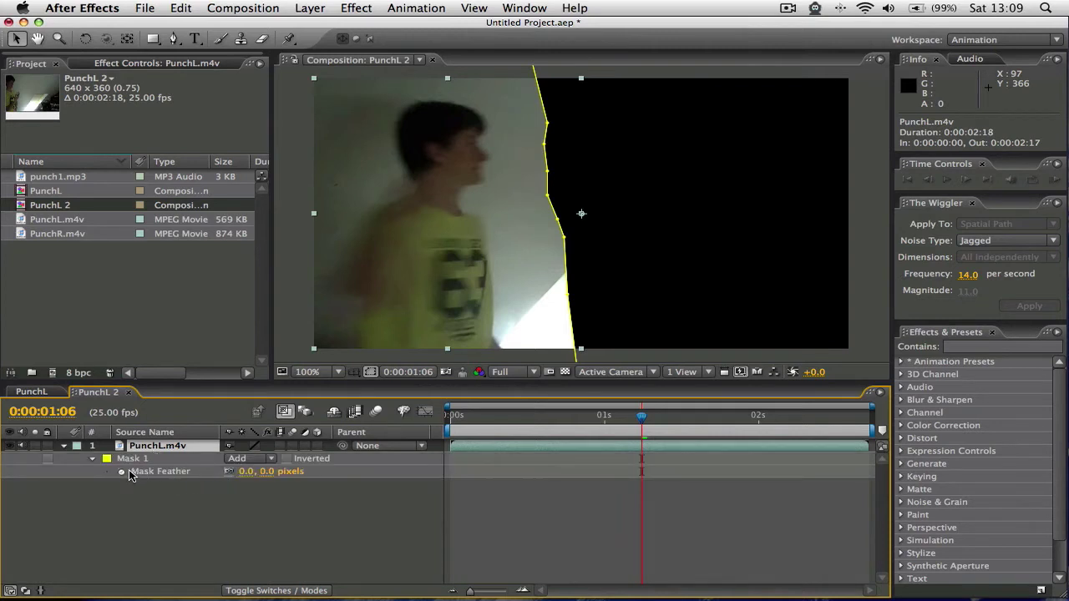
click(244, 472)
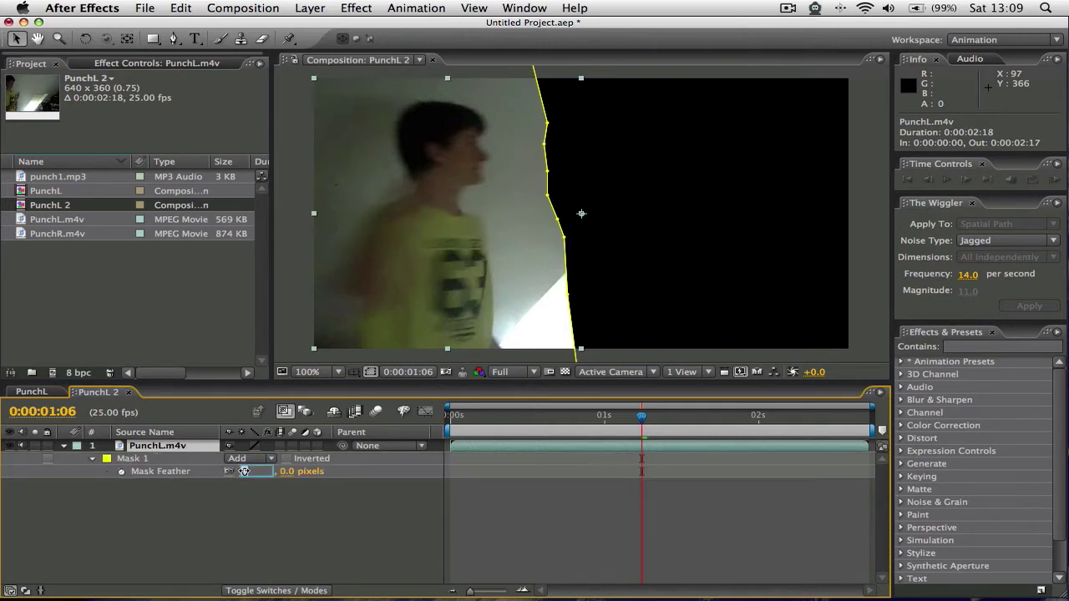
text(30)
key(Return)
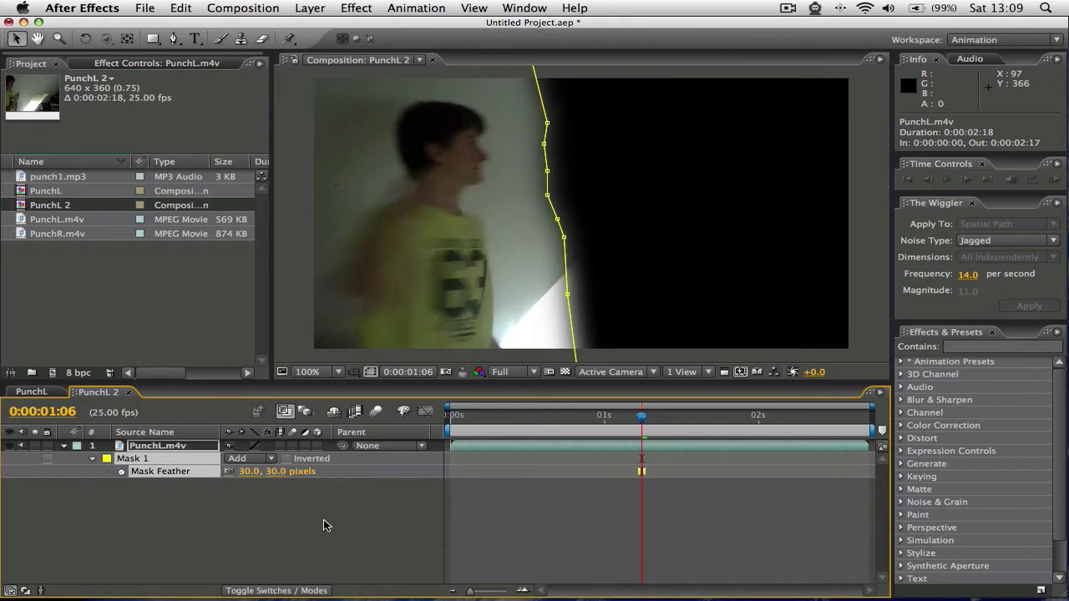
click(323, 523)
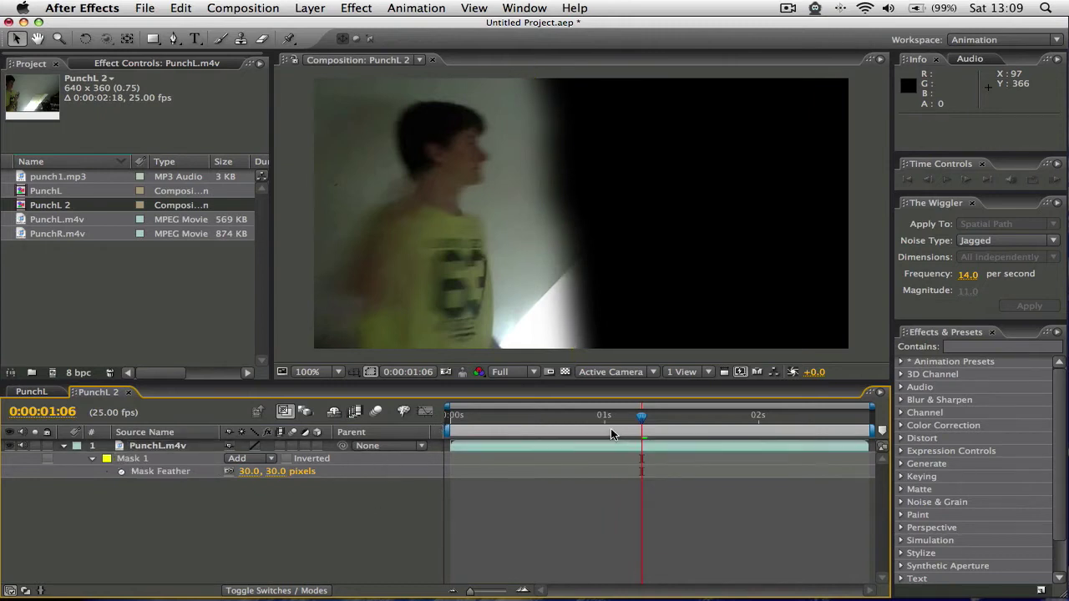
click(148, 459)
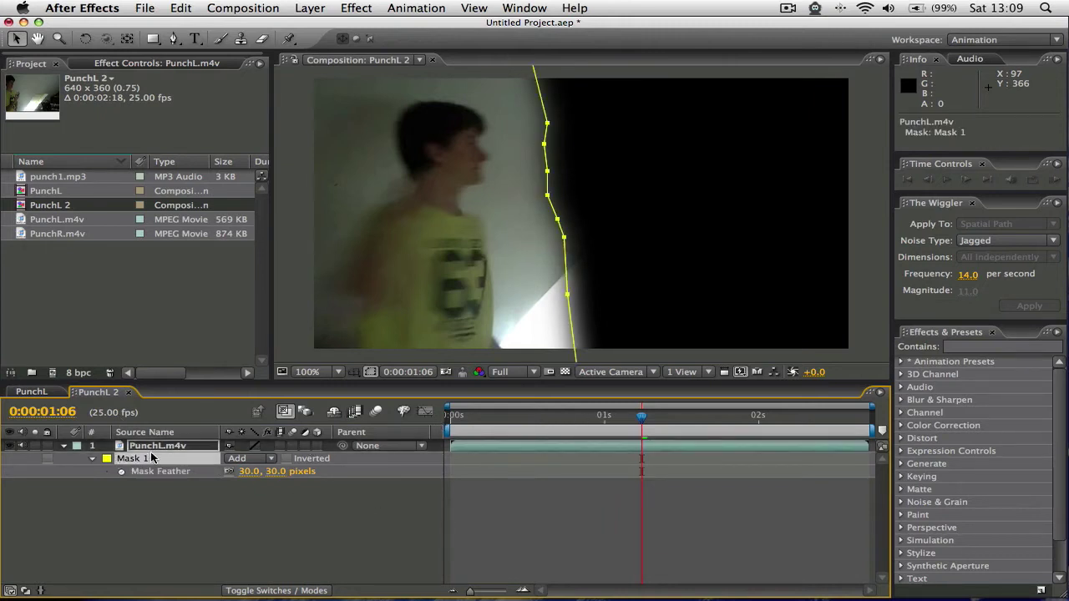
click(156, 448)
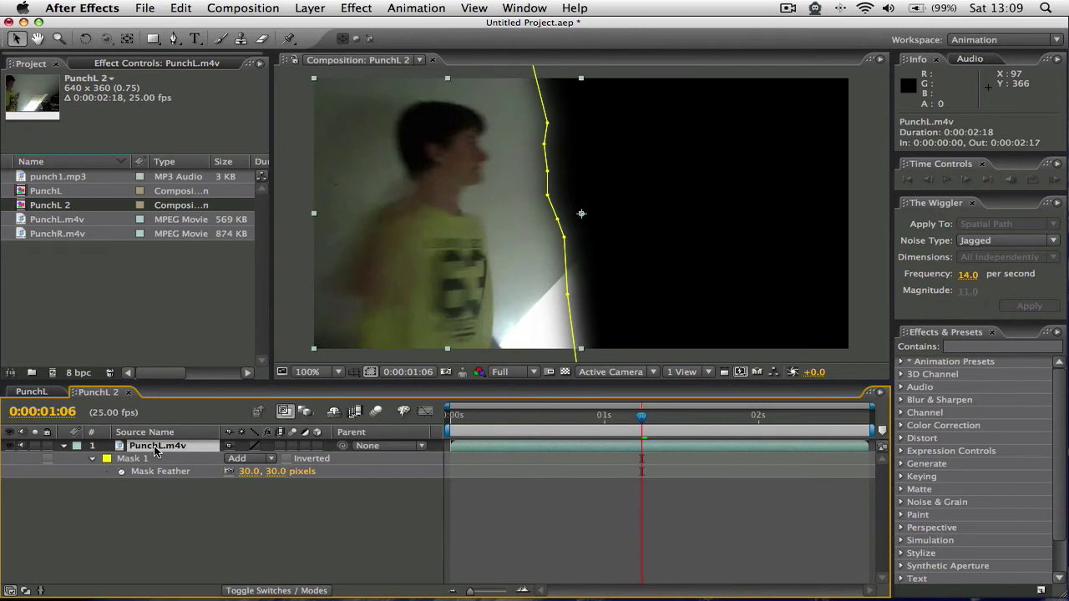
Start a Mask Path keyframe on Mask 1 and advance to the next frame.
key(m)
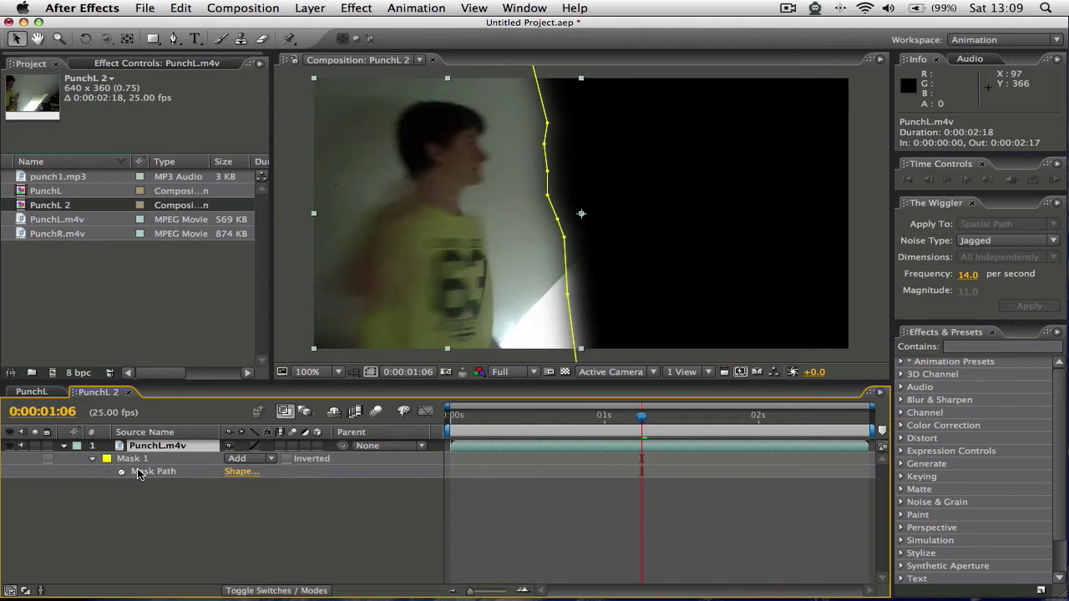
click(121, 472)
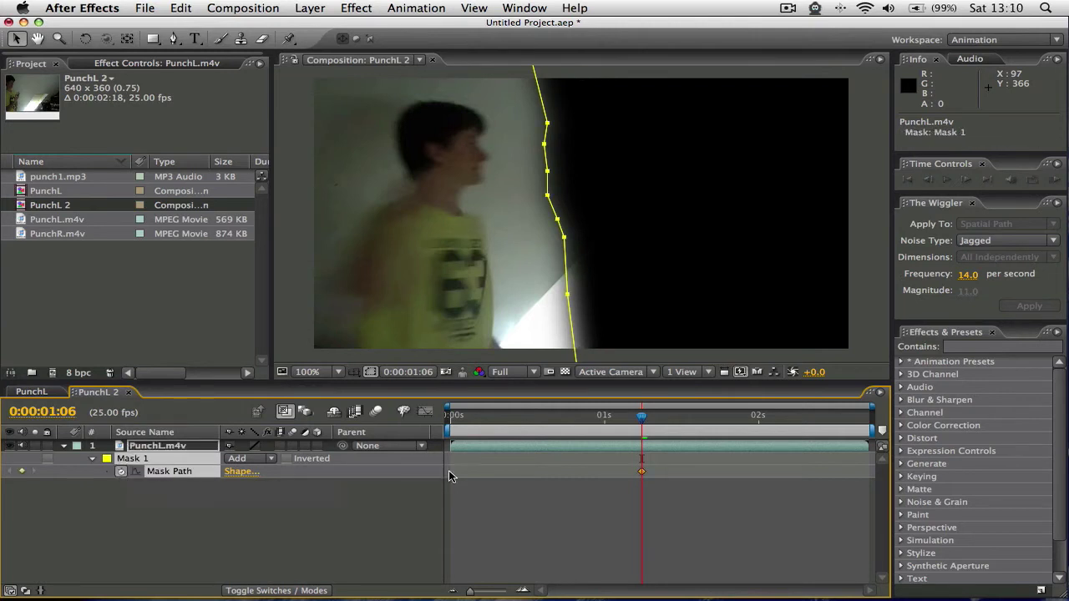
key(Page_Down)
key(Page_Down)
key(Page_Up)
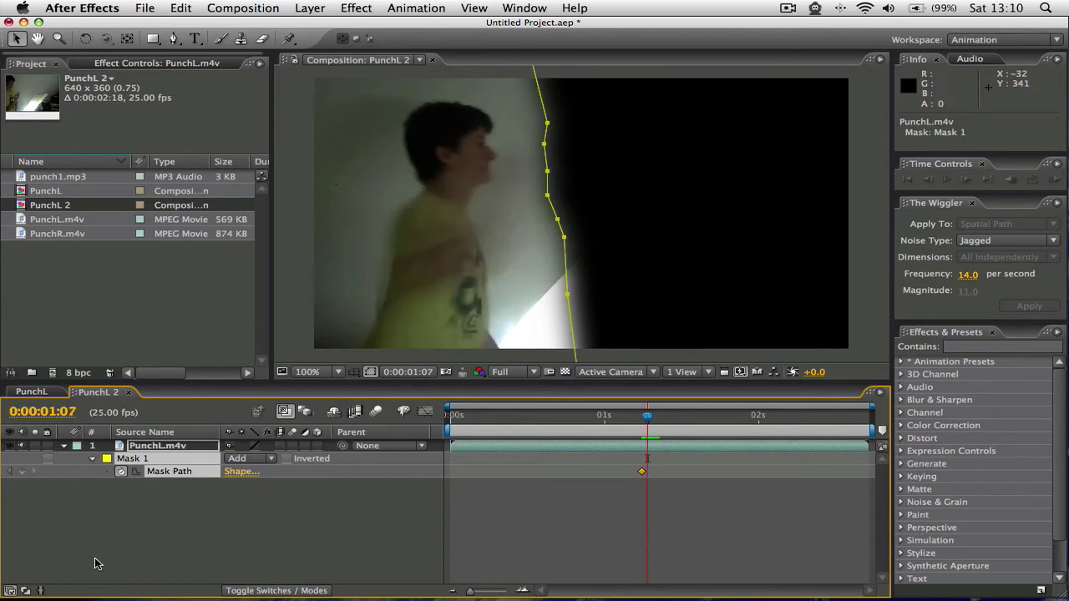
click(154, 445)
key(Page_Down)
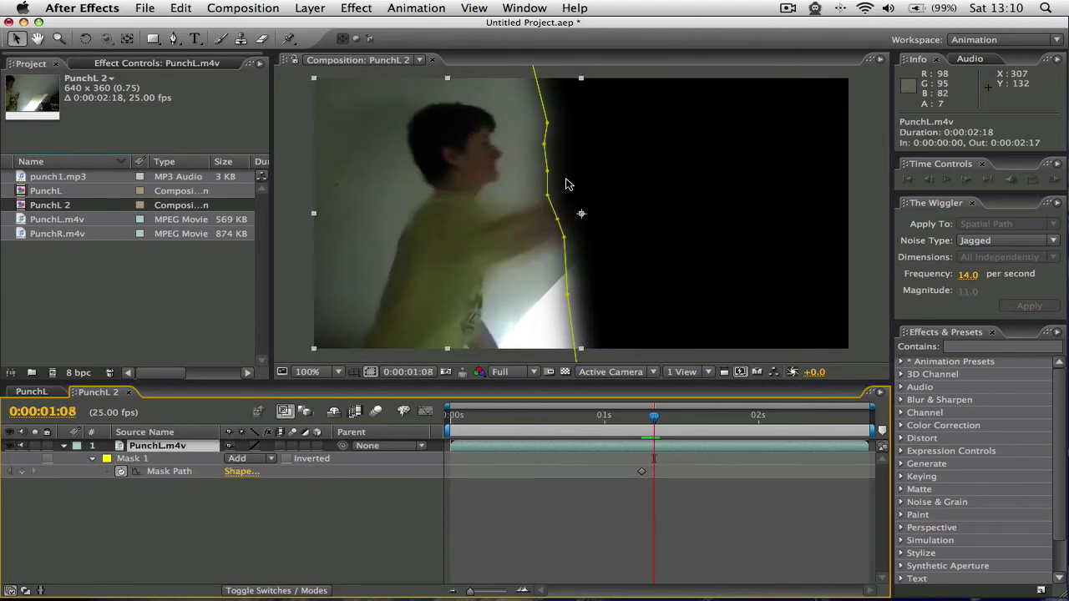
Reshape the mask frame by frame so it stretches along the extending arm and fist.
drag(549, 197, 616, 171)
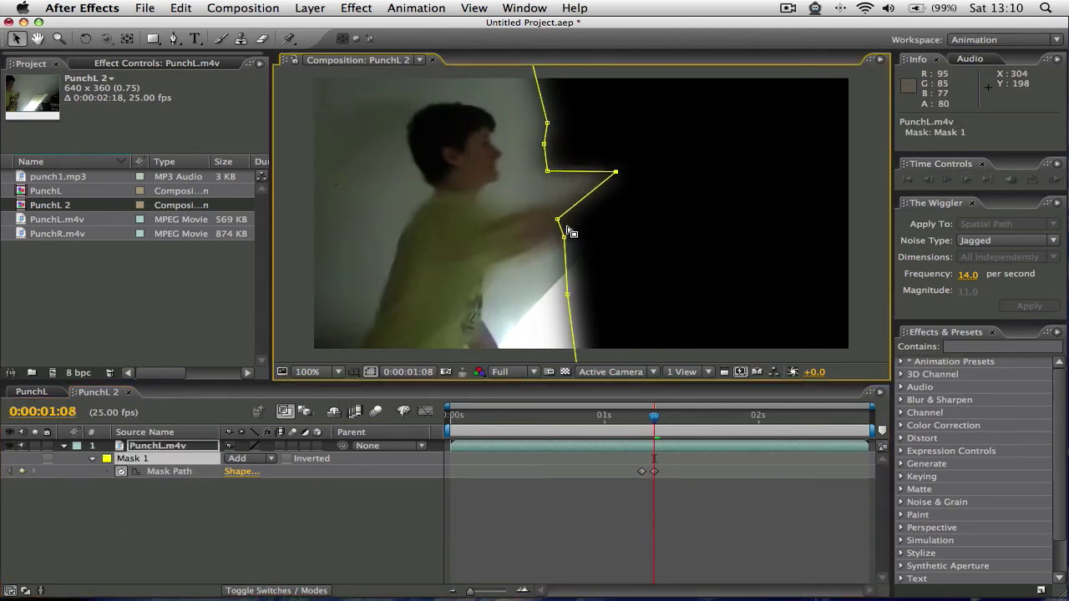
drag(557, 219, 642, 191)
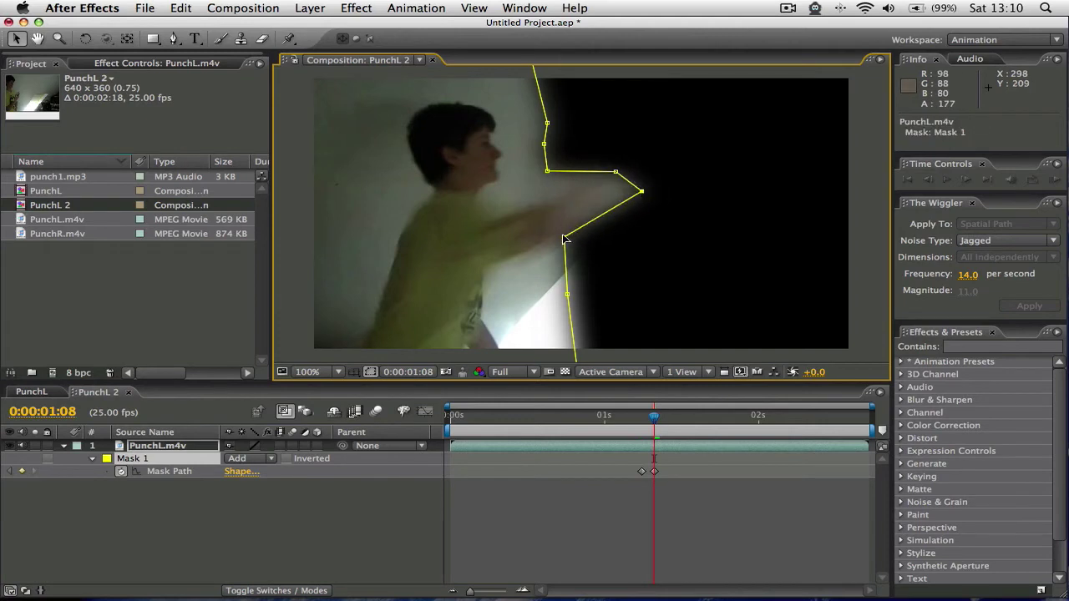
drag(564, 237, 571, 246)
key(Page_Down)
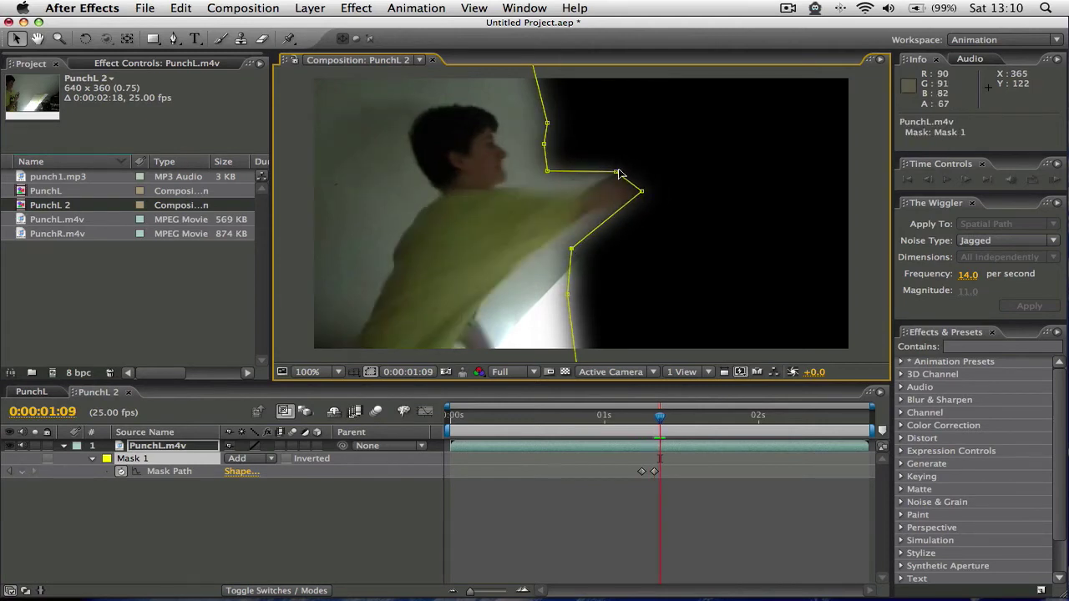
drag(615, 173, 672, 156)
drag(643, 194, 691, 173)
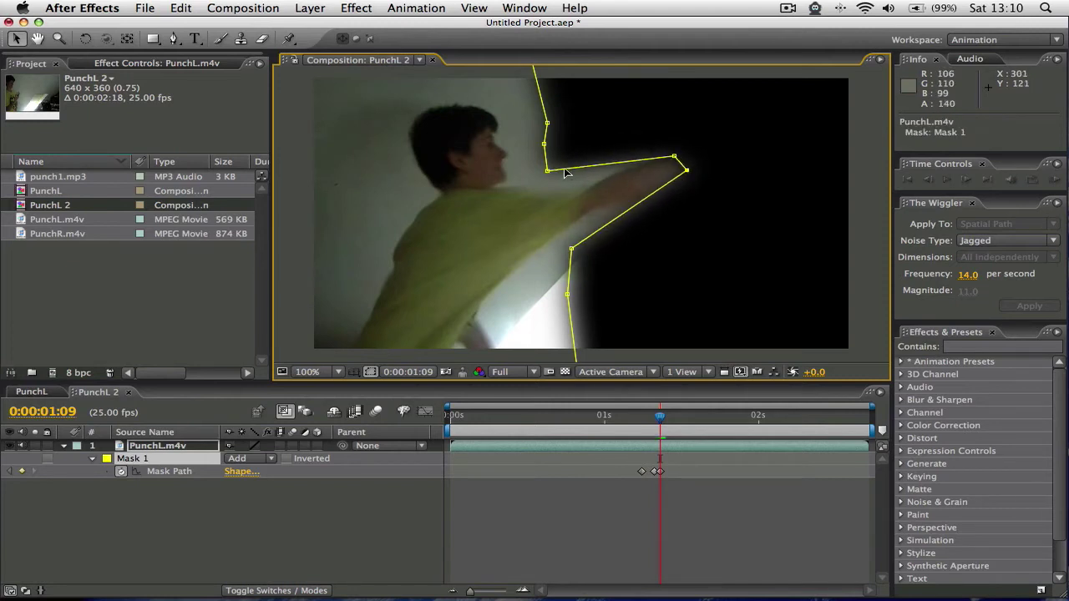
drag(547, 173, 697, 156)
key(Page_Down)
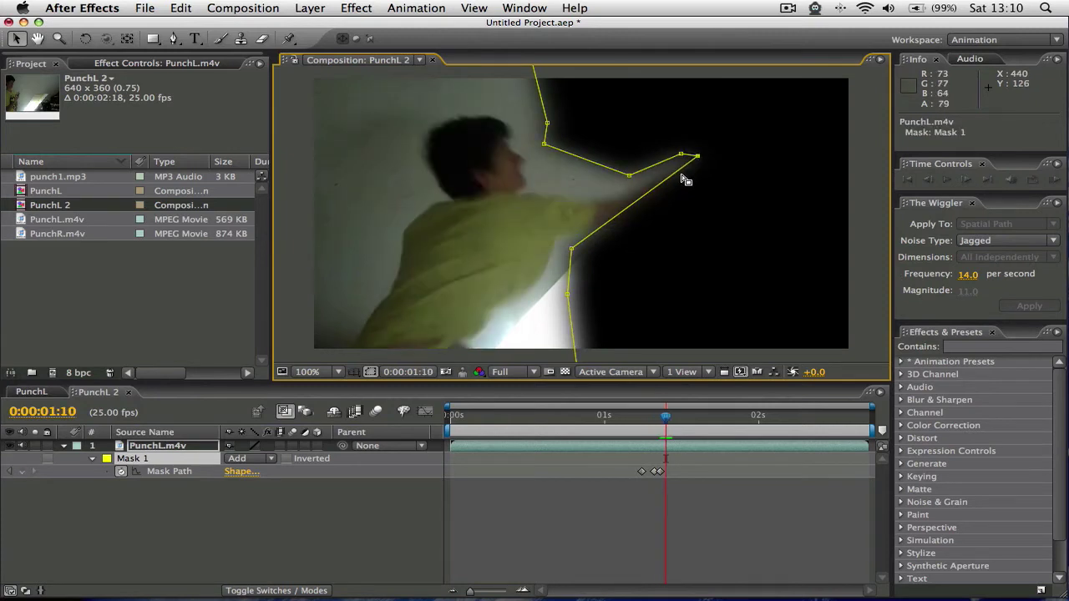
drag(699, 159, 748, 157)
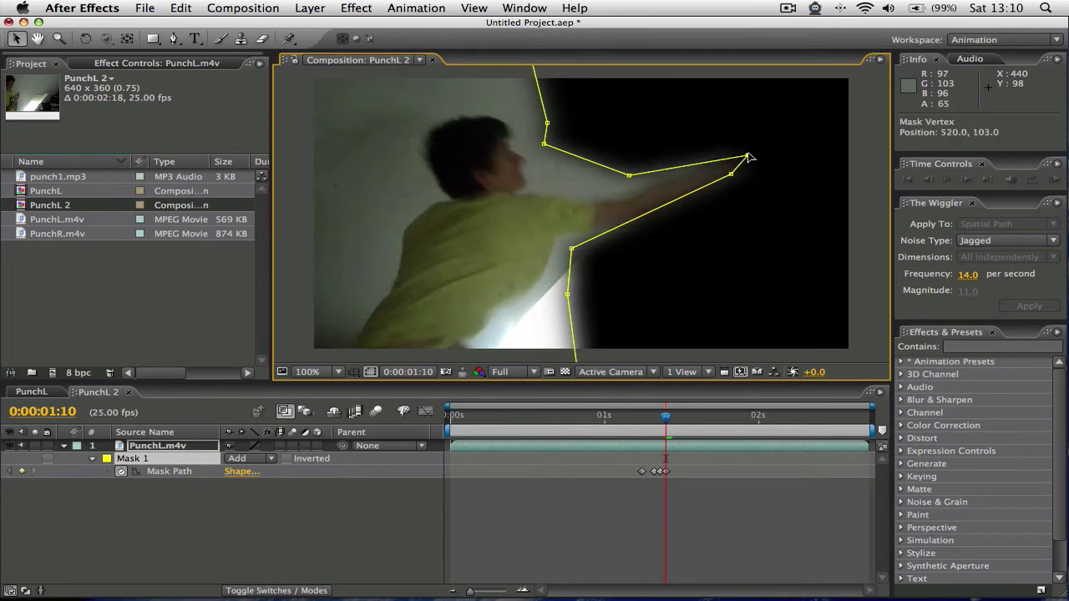
Preview the PunchL composition from the start and again from 0:00:01:02.
click(31, 392)
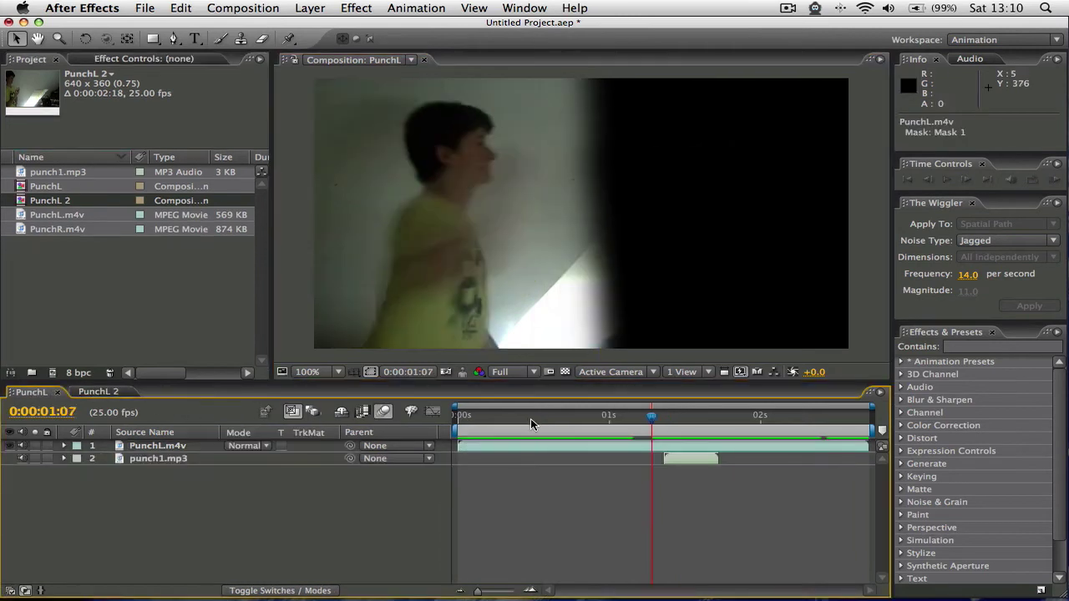
drag(583, 428, 385, 427)
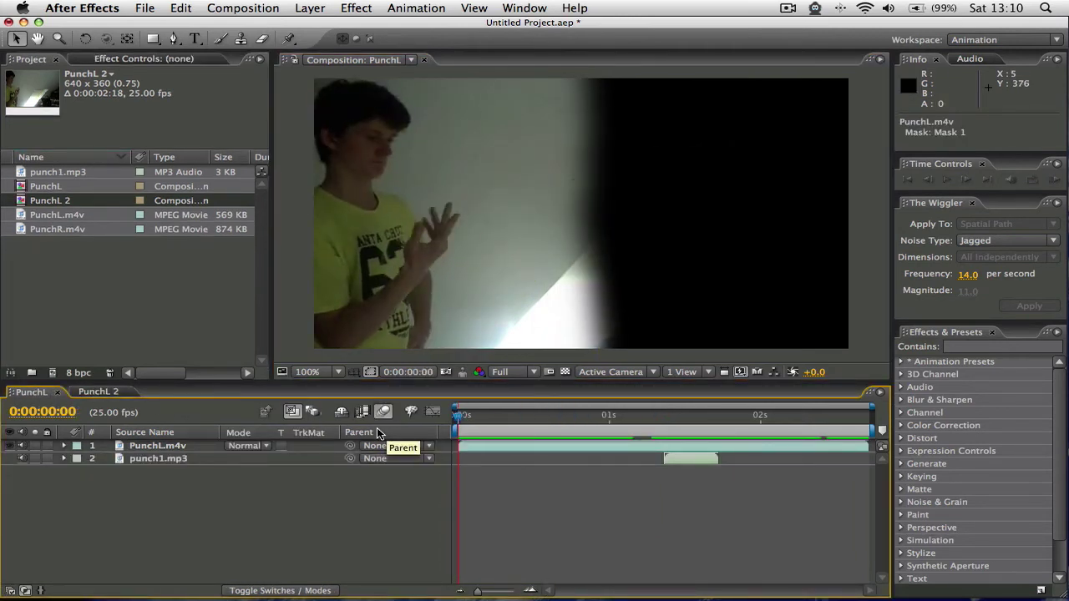
key(space)
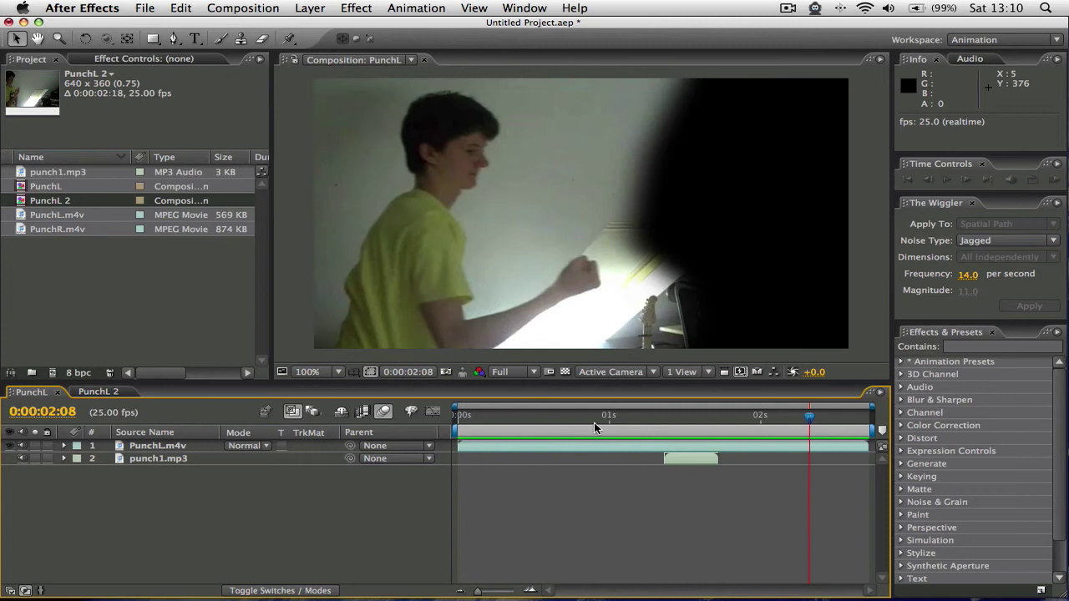
drag(598, 429, 623, 428)
key(space)
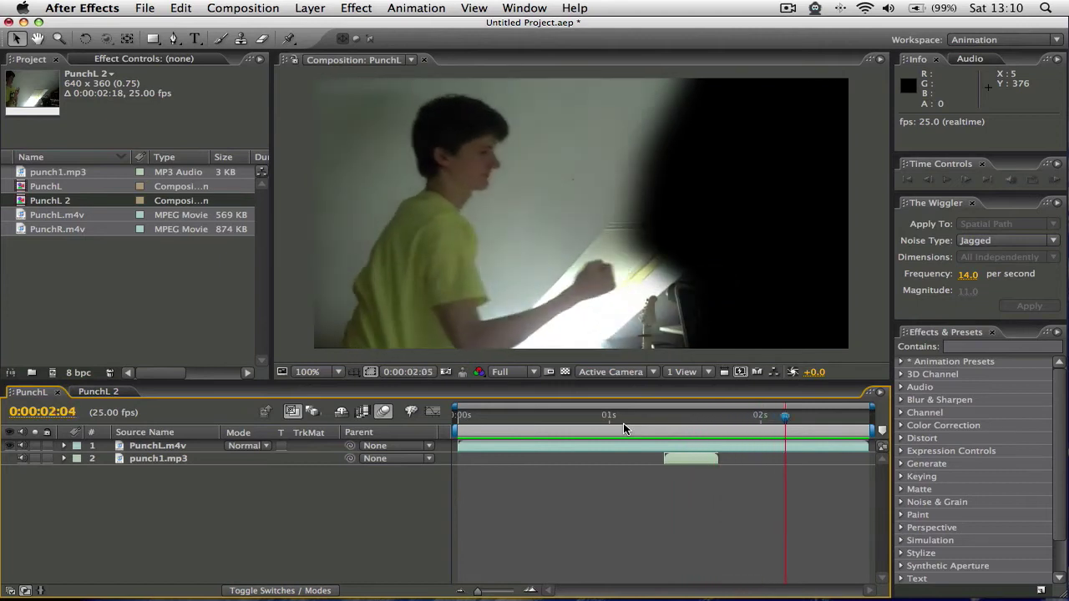
Close the PunchL 2 composition and delete it from the project.
click(101, 392)
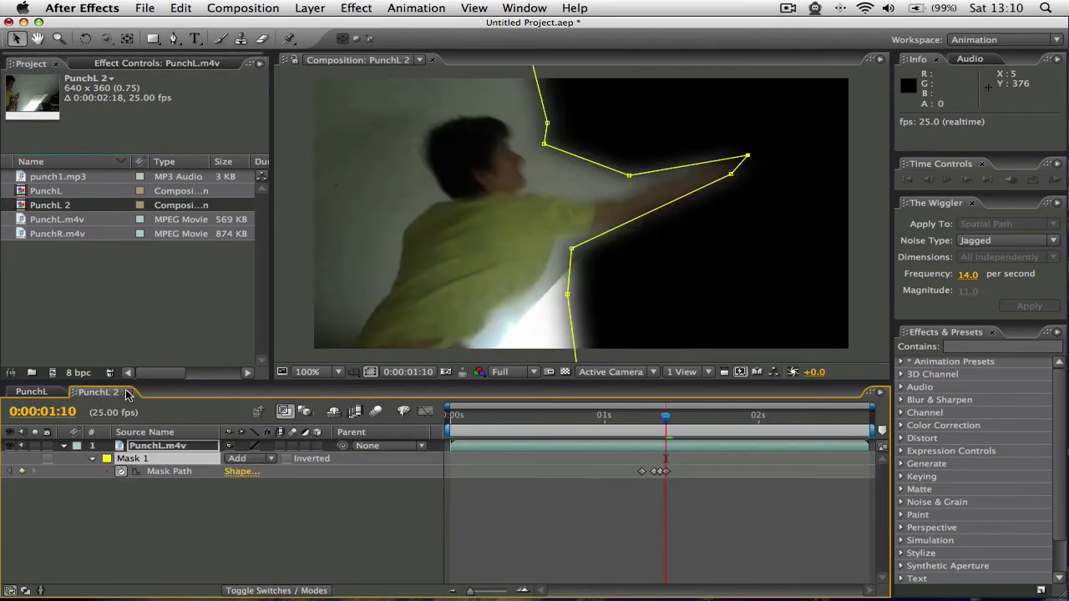
click(127, 393)
click(36, 203)
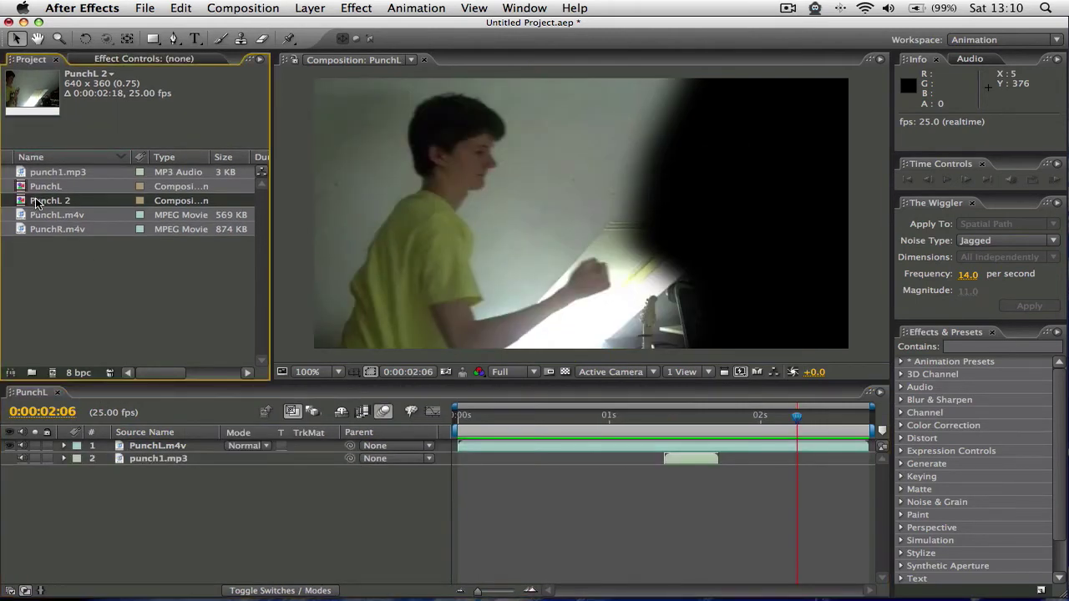
key(Delete)
key(Return)
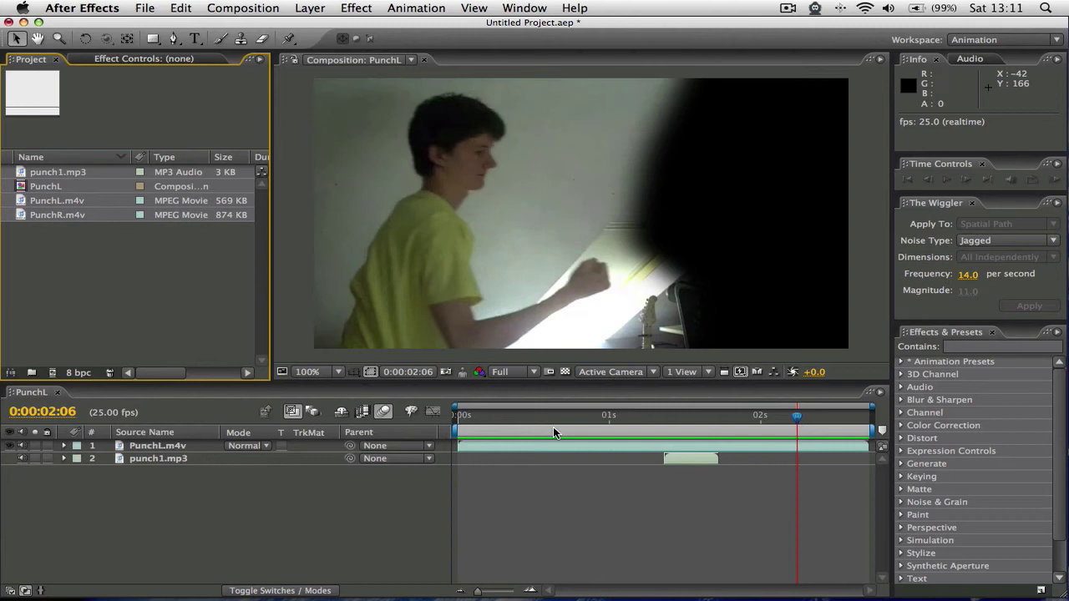
Nest PunchL into a new PunchL 2 comp, add PunchR.m4v beneath, and view frame 1:09.
drag(555, 414, 666, 509)
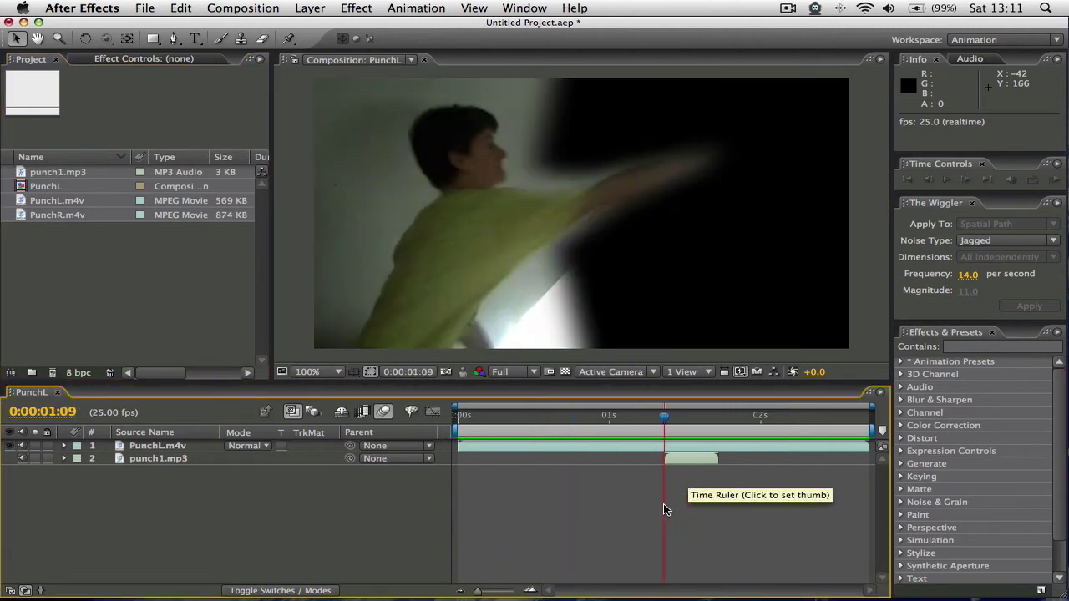
drag(65, 185, 51, 372)
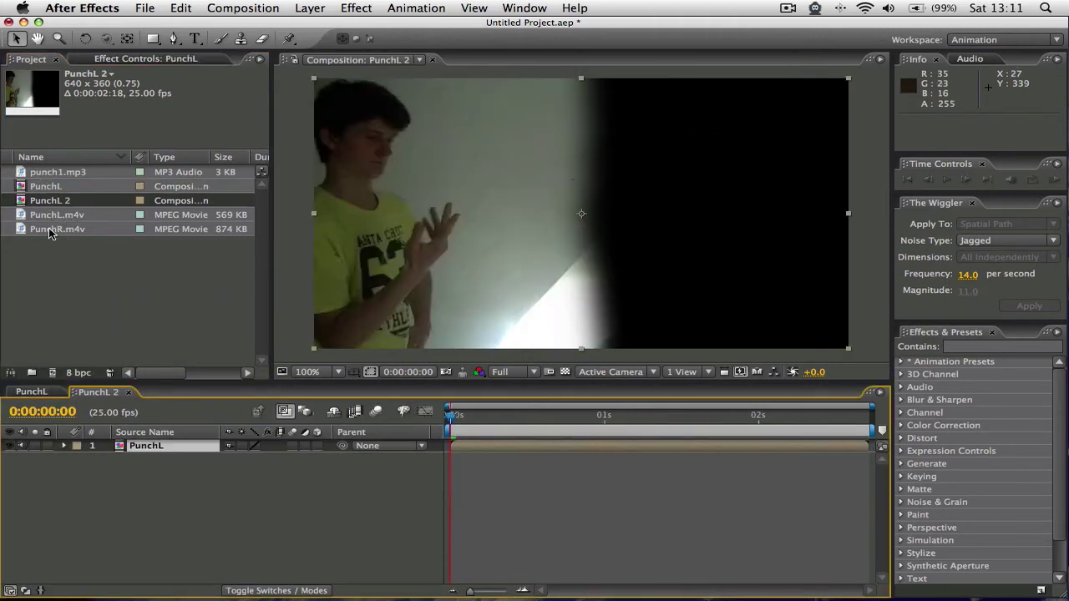
drag(49, 233, 214, 509)
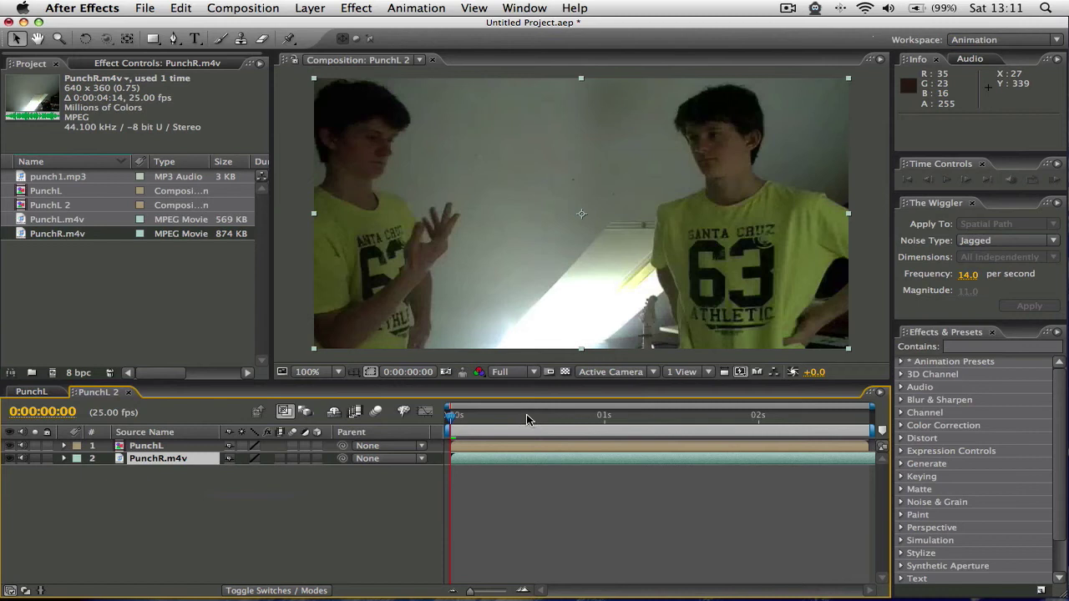
drag(526, 418, 626, 517)
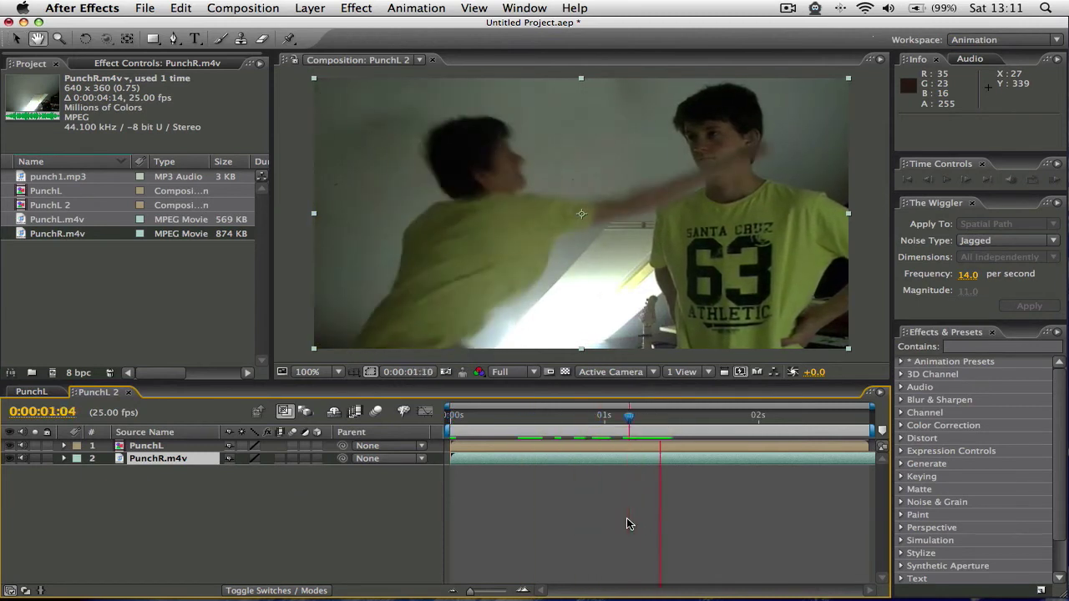
Find the punch around 1:08–1:09 and slide the PunchR.m4v clip earlier in time.
key(space)
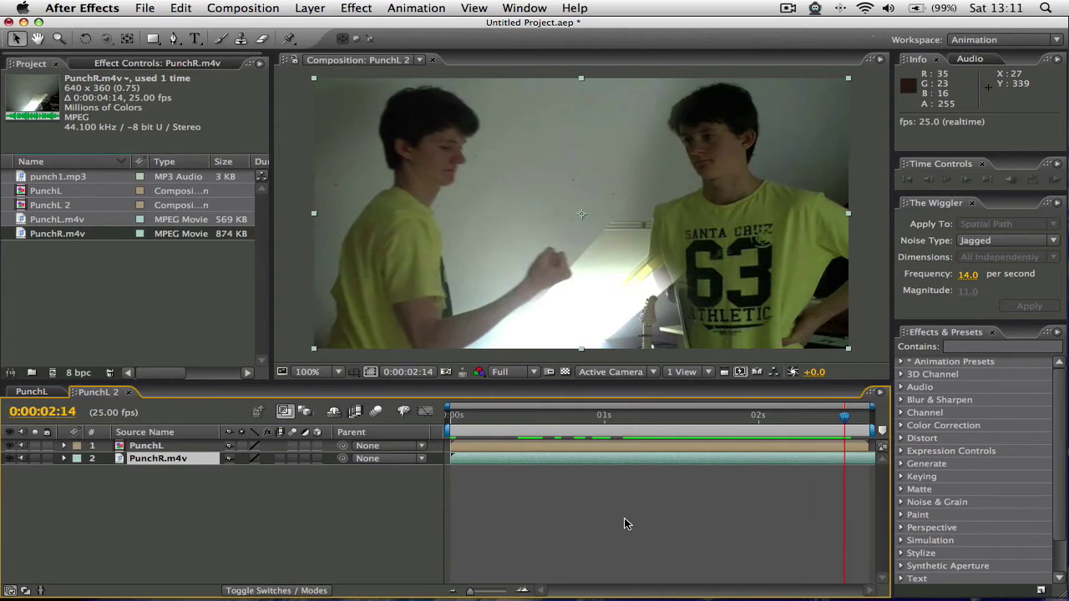
drag(751, 418, 654, 423)
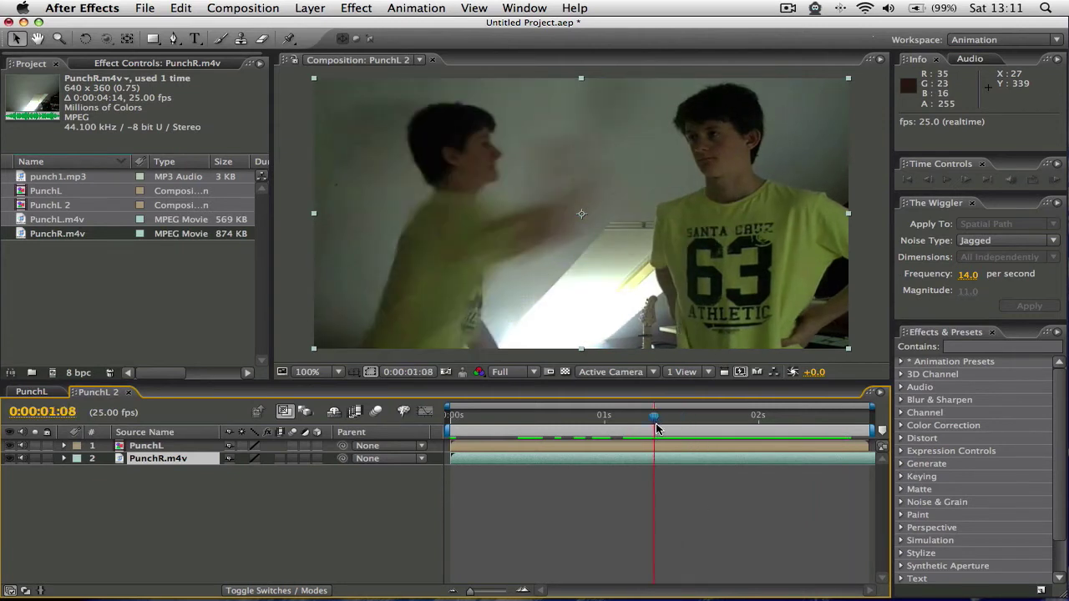
click(658, 420)
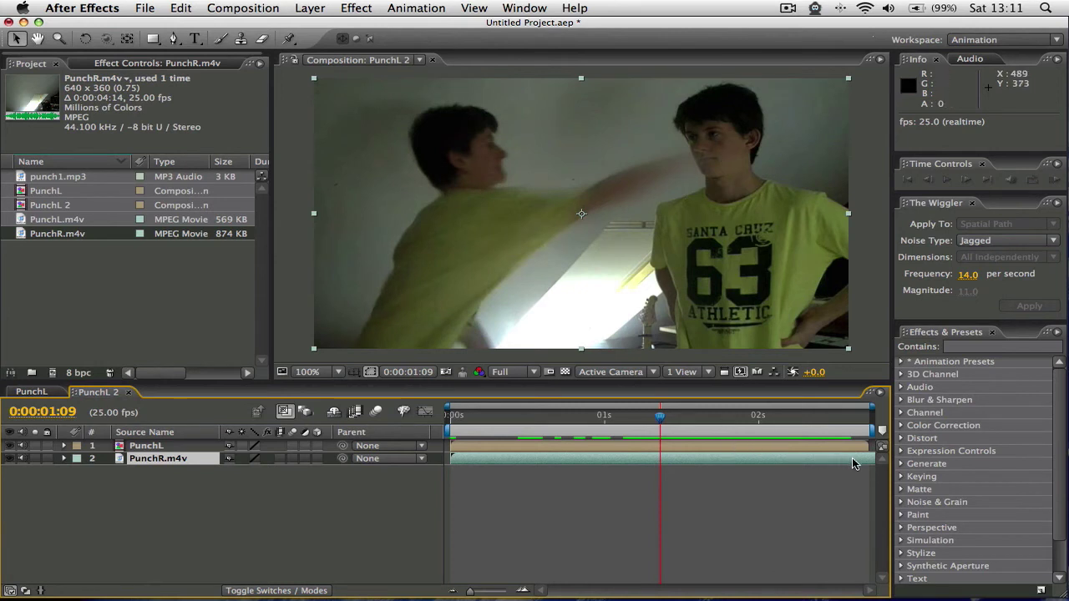
drag(858, 458, 653, 465)
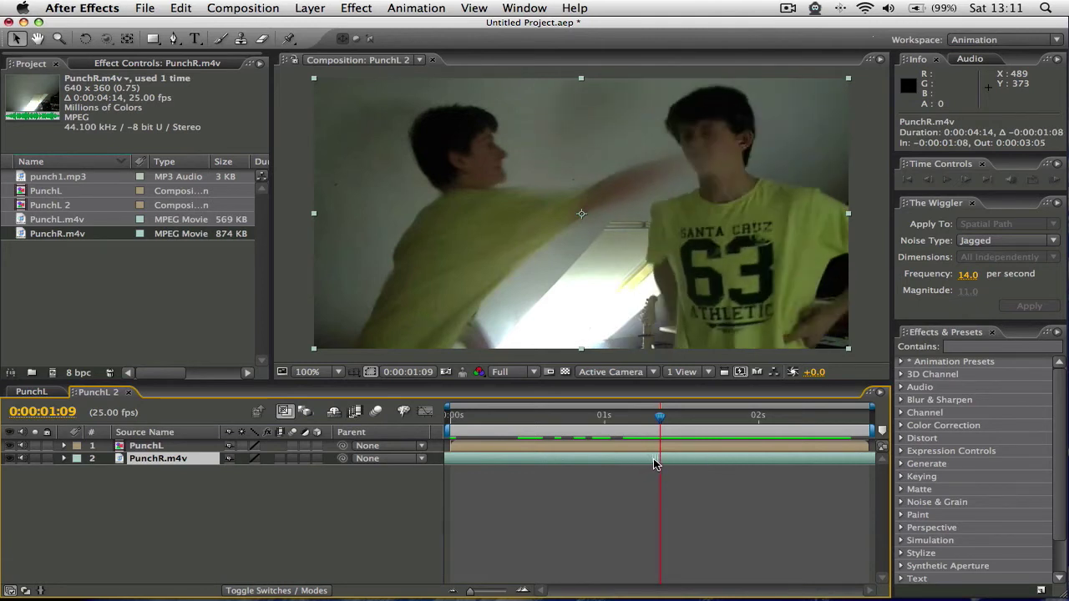
Play back from frame 1:08 to check the new punch timing.
drag(656, 418, 654, 420)
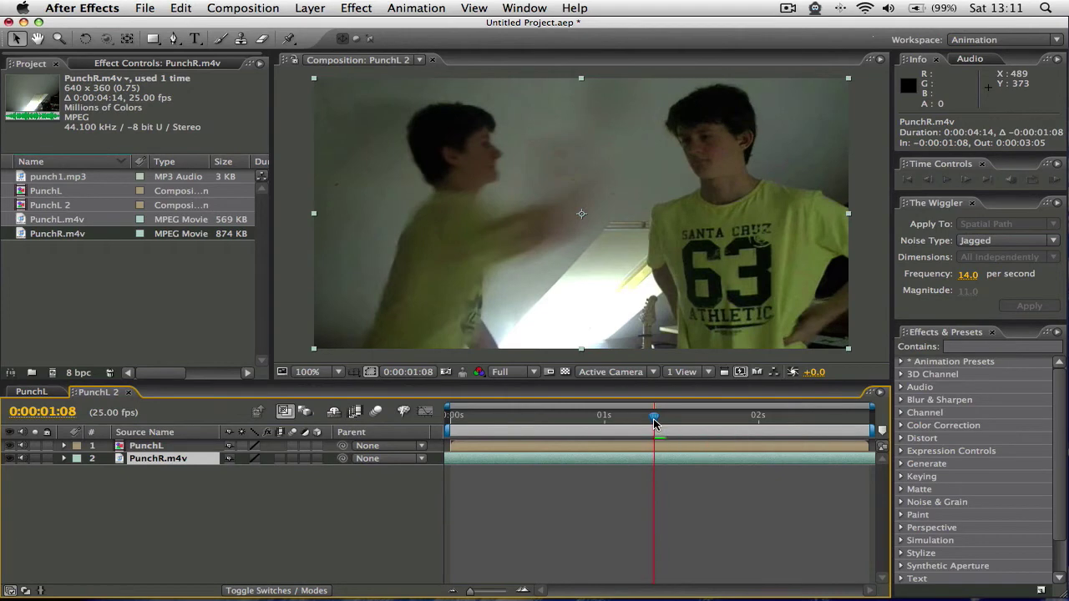
key(space)
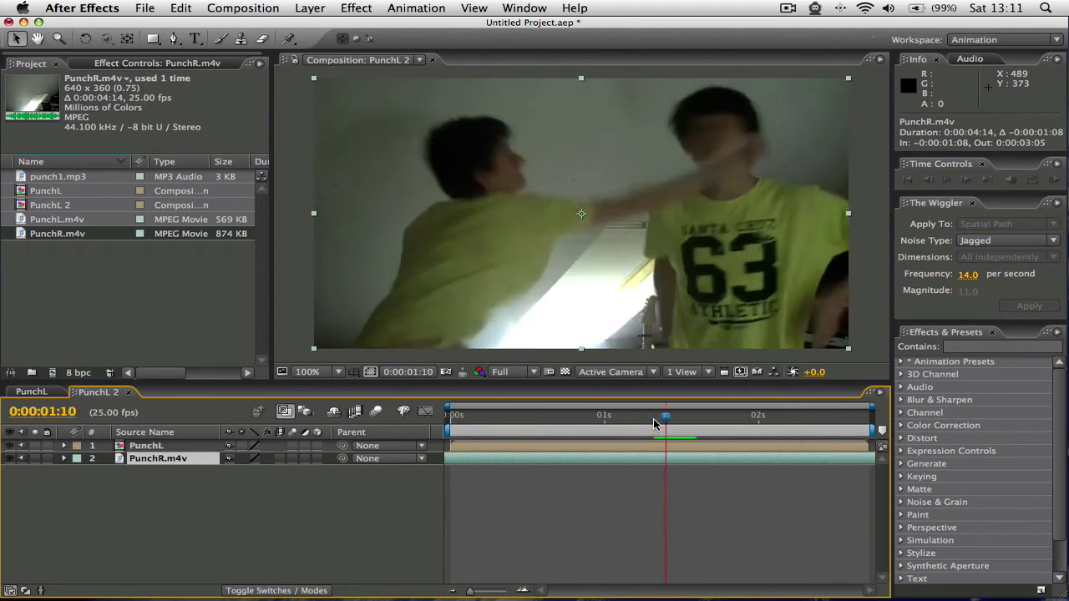
key(space)
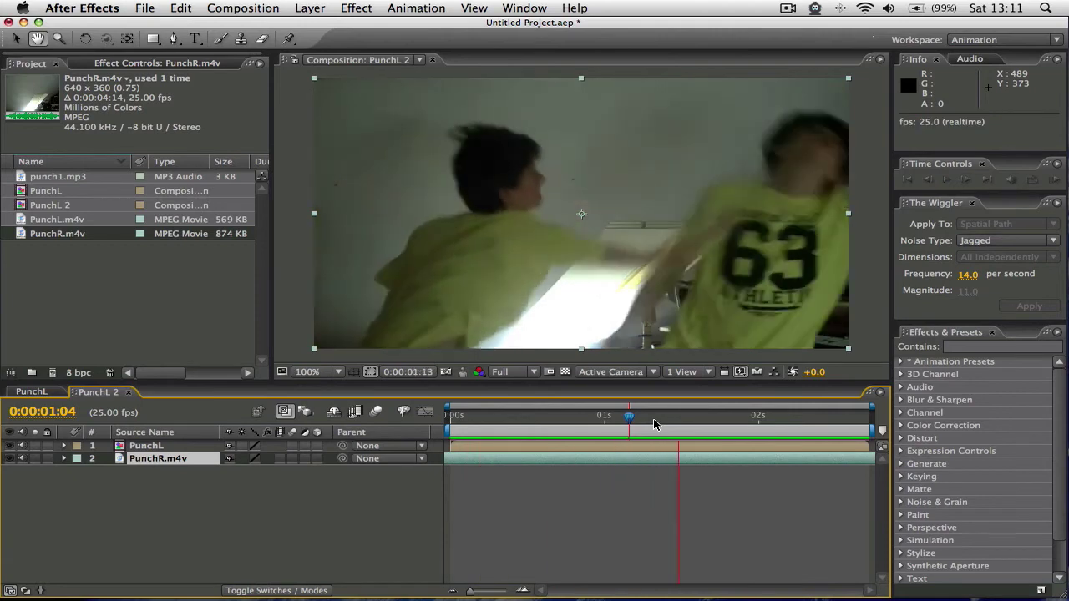
drag(662, 429, 654, 434)
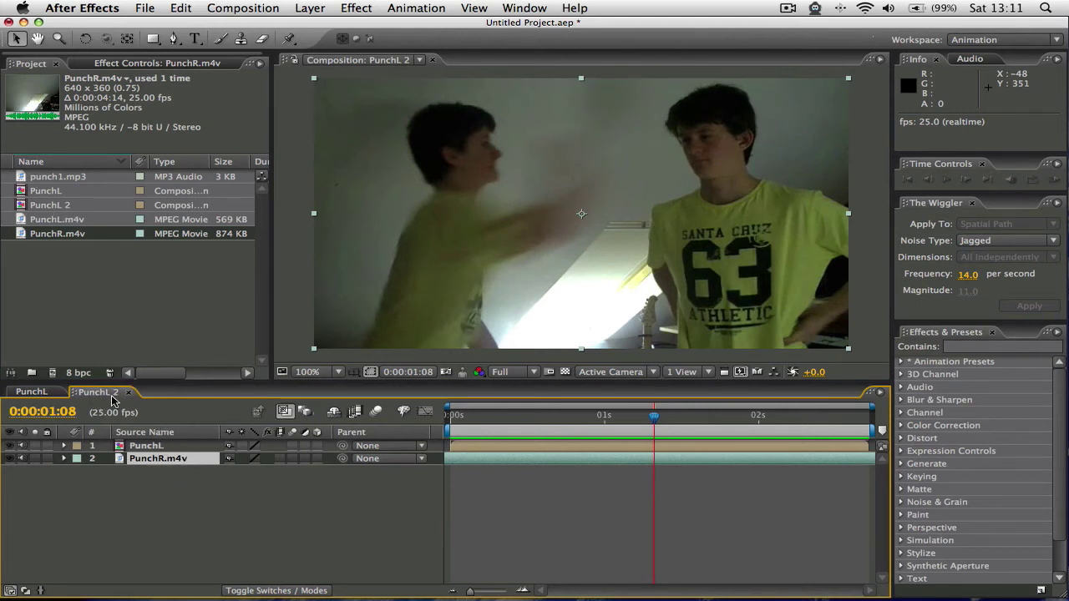
Nest PunchL 2 into a new PunchL 3 composition and go to frame 1:08.
drag(52, 205, 52, 372)
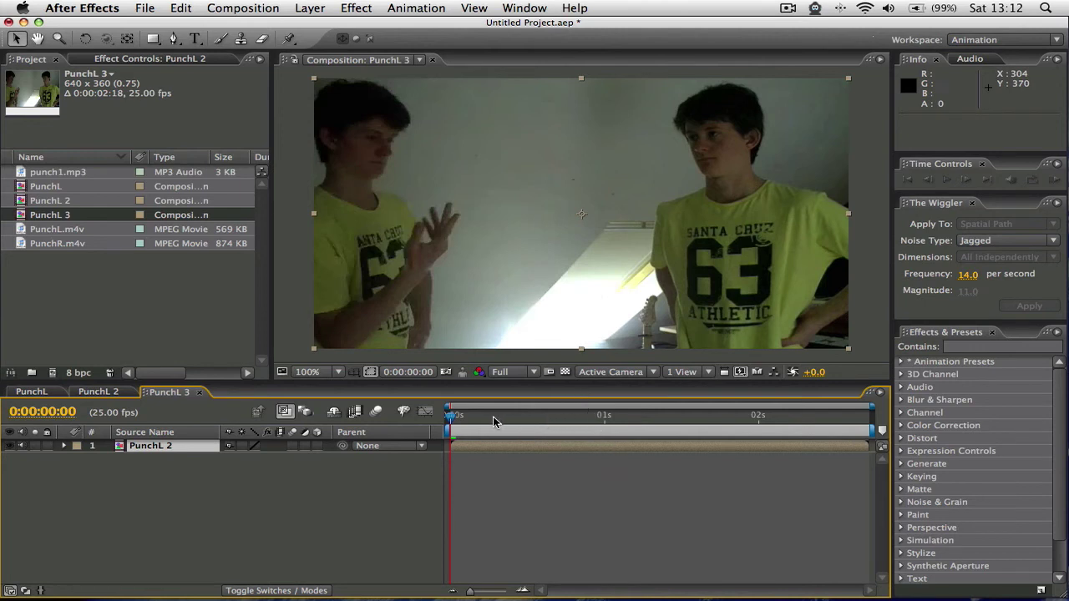
drag(501, 420, 659, 418)
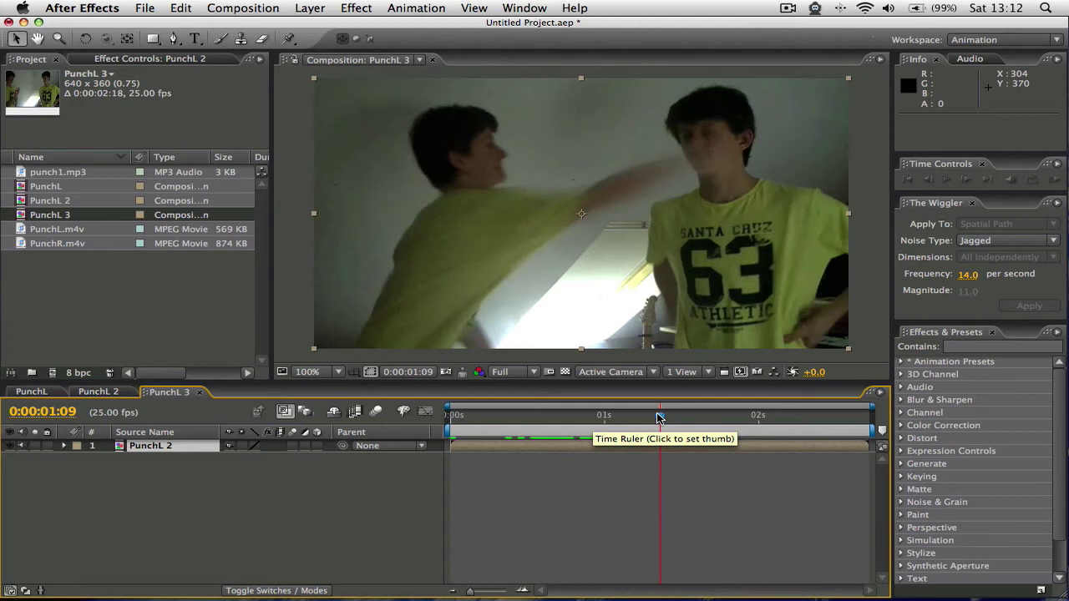
click(653, 418)
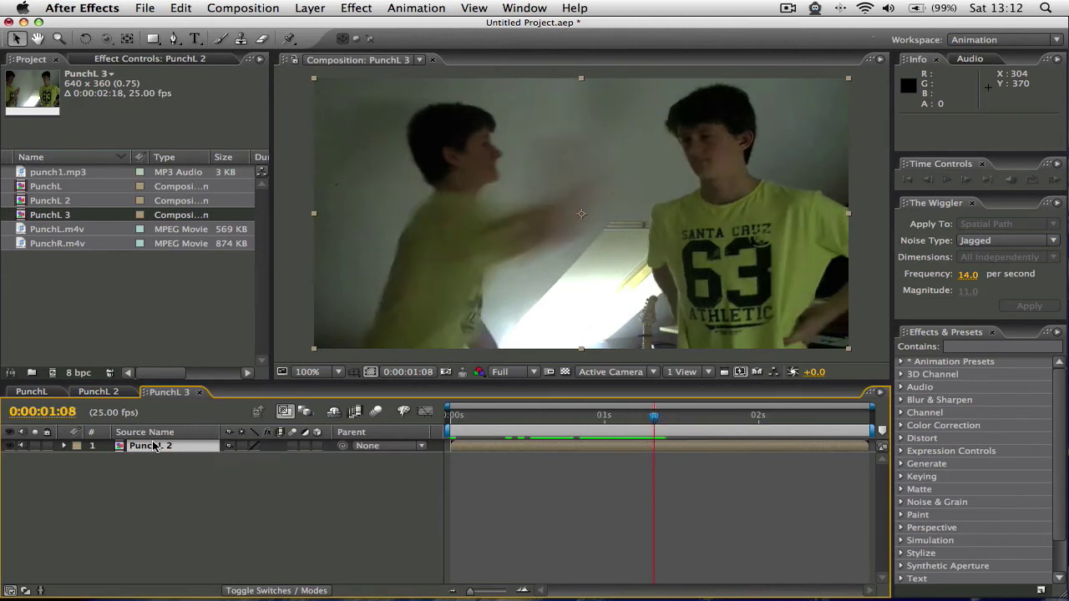
Add Position keyframes to the nested layer at 1:08 and 1:16.
key(p)
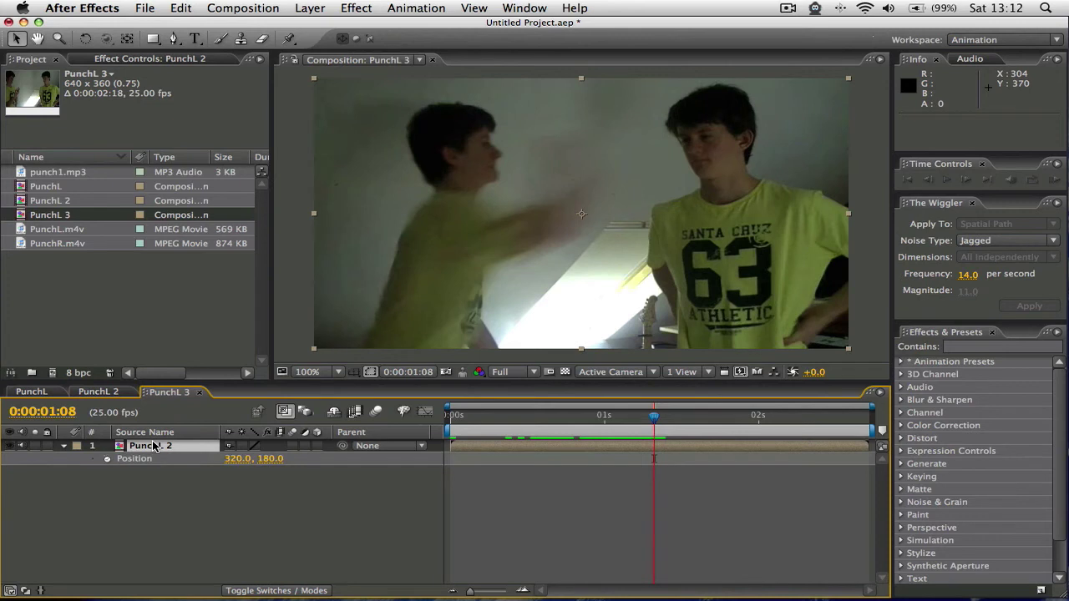
click(108, 462)
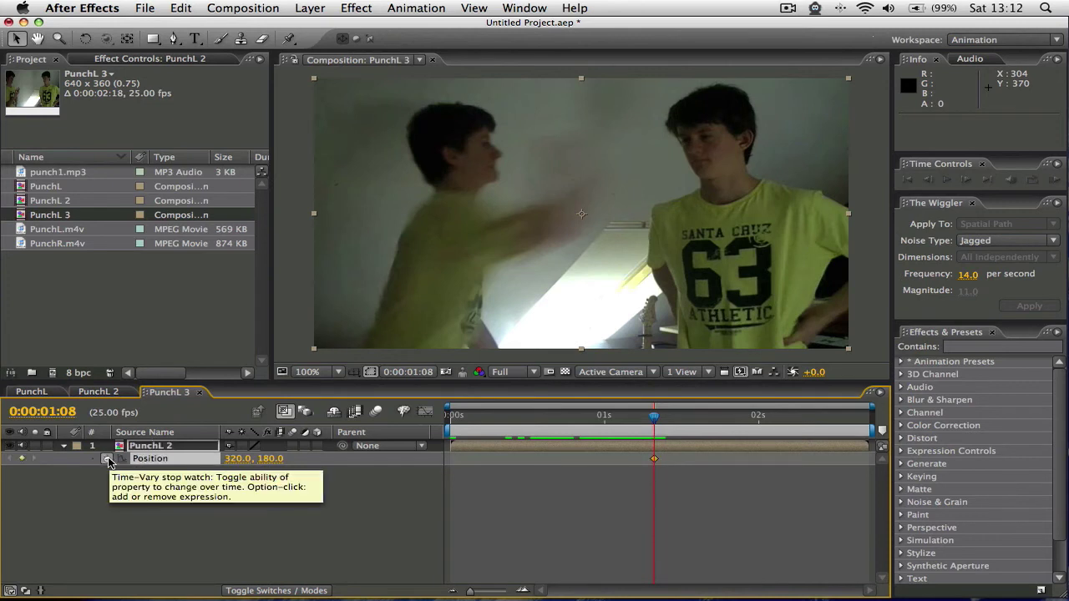
key(Page_Down)
key(Page_Down)
key(Page_Down)
key(Page_Down)
key(Page_Down)
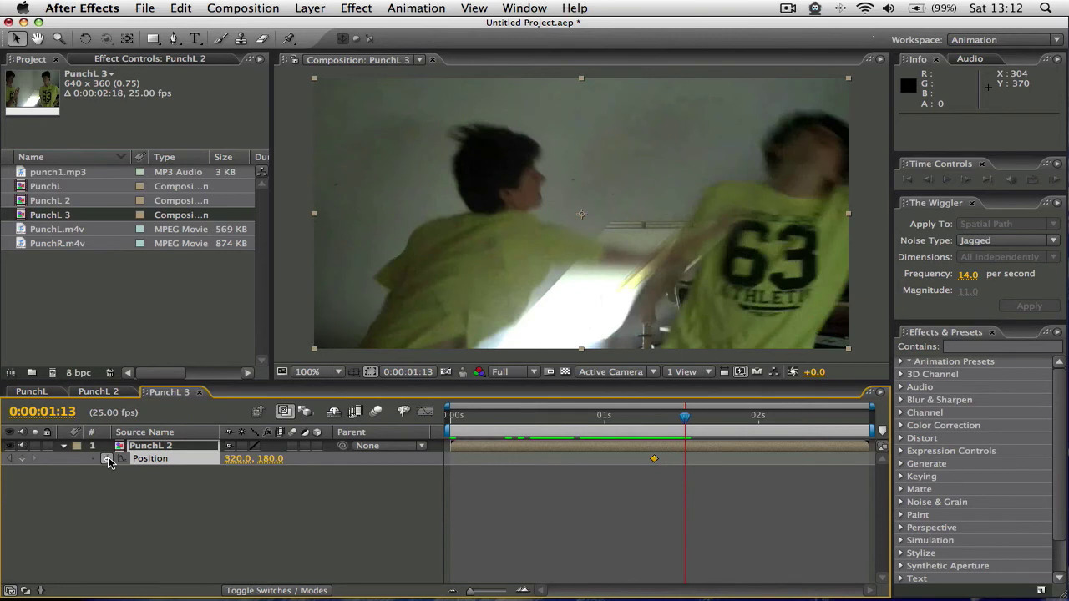
key(Page_Down)
key(Page_Down)
key(Page_Down)
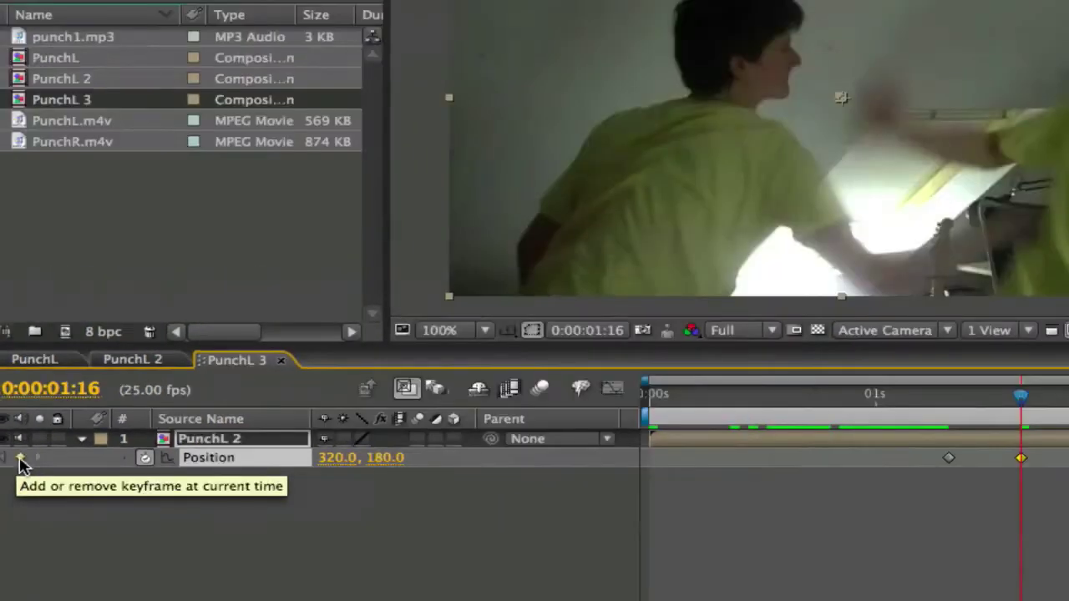
click(23, 465)
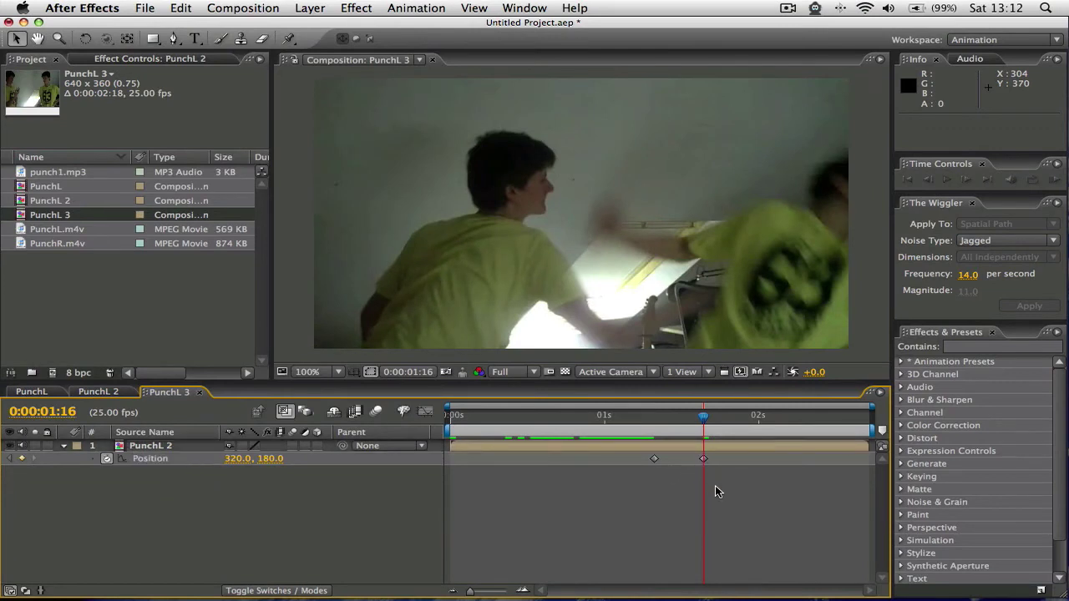
Select both Position keyframes and bring up The Wiggler panel.
drag(716, 491, 617, 457)
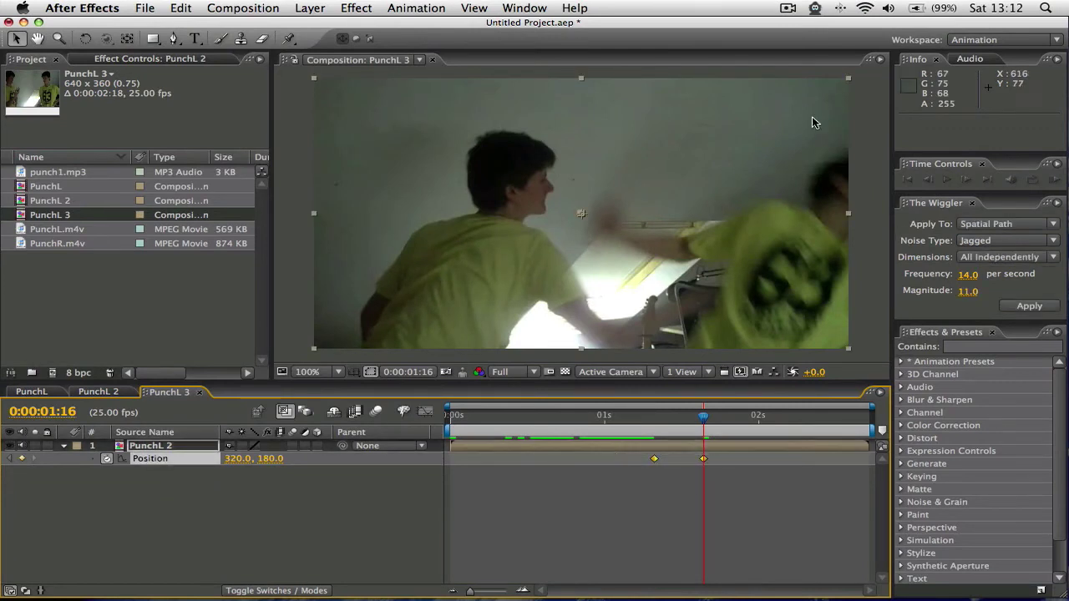
click(524, 8)
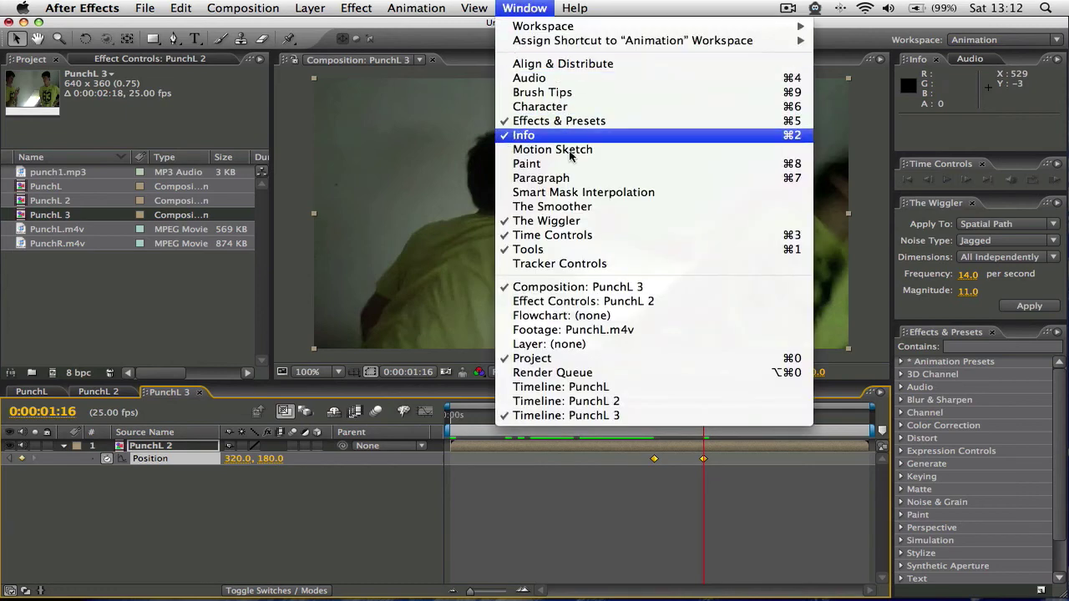
click(556, 222)
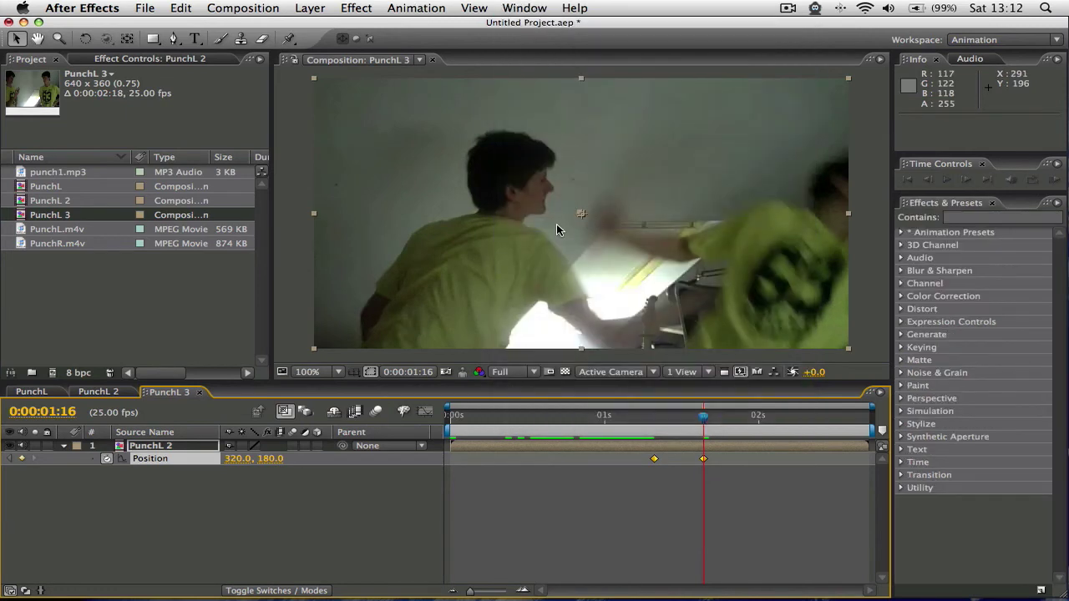
click(525, 8)
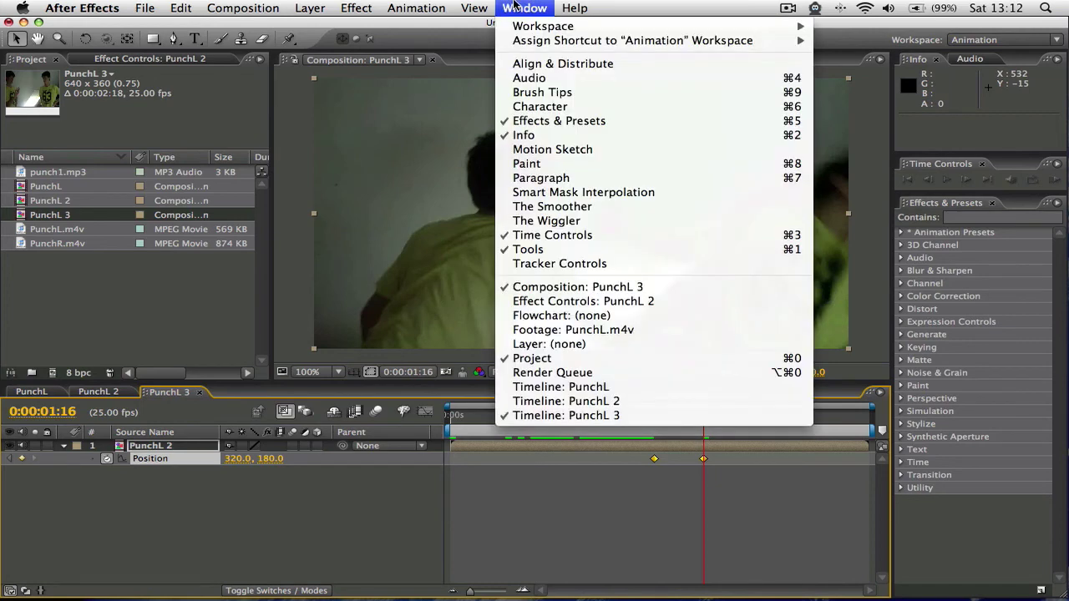
click(541, 221)
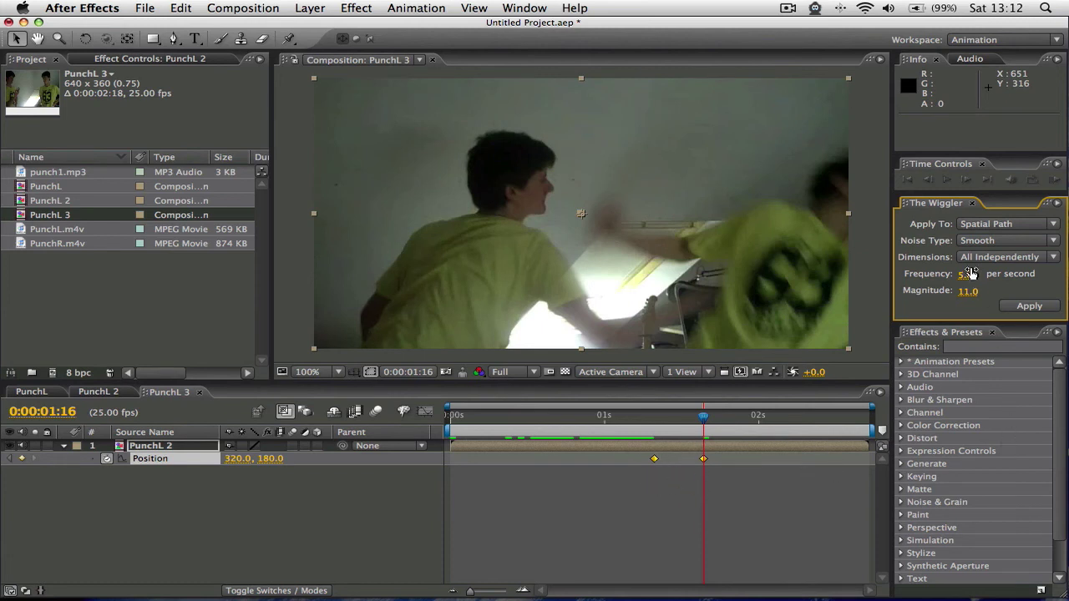
Set the Wiggler noise type to Jagged, applied to the Spatial Path.
click(1000, 227)
click(1002, 234)
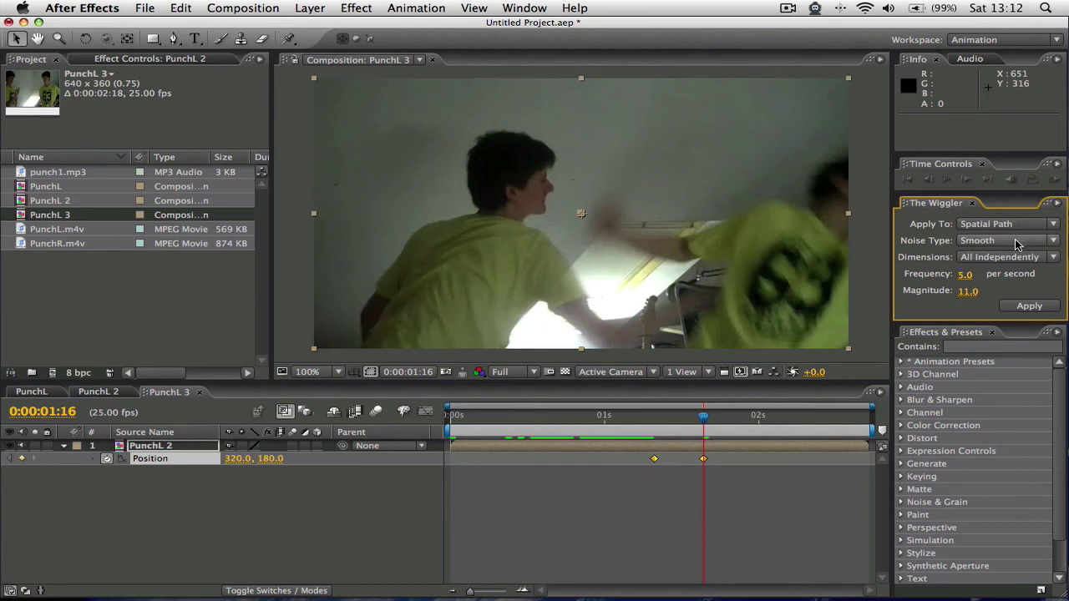
click(986, 242)
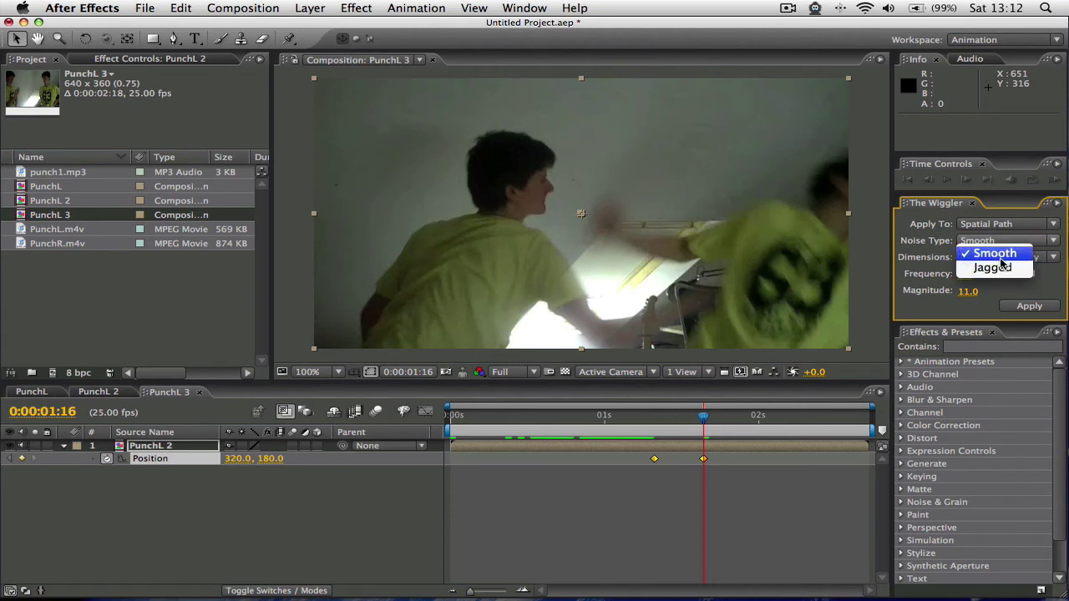
click(999, 268)
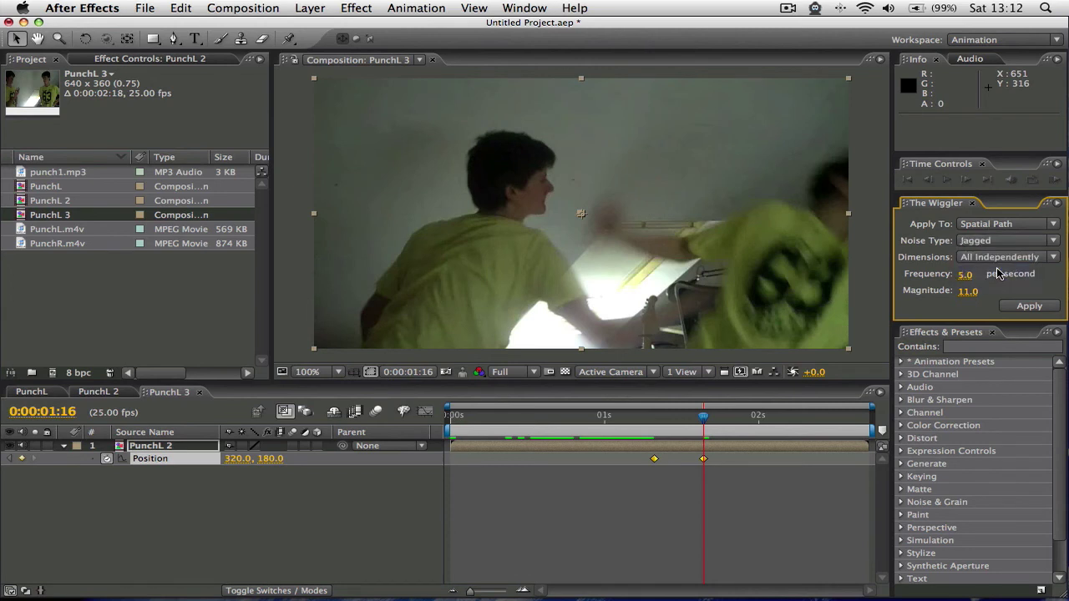
click(973, 264)
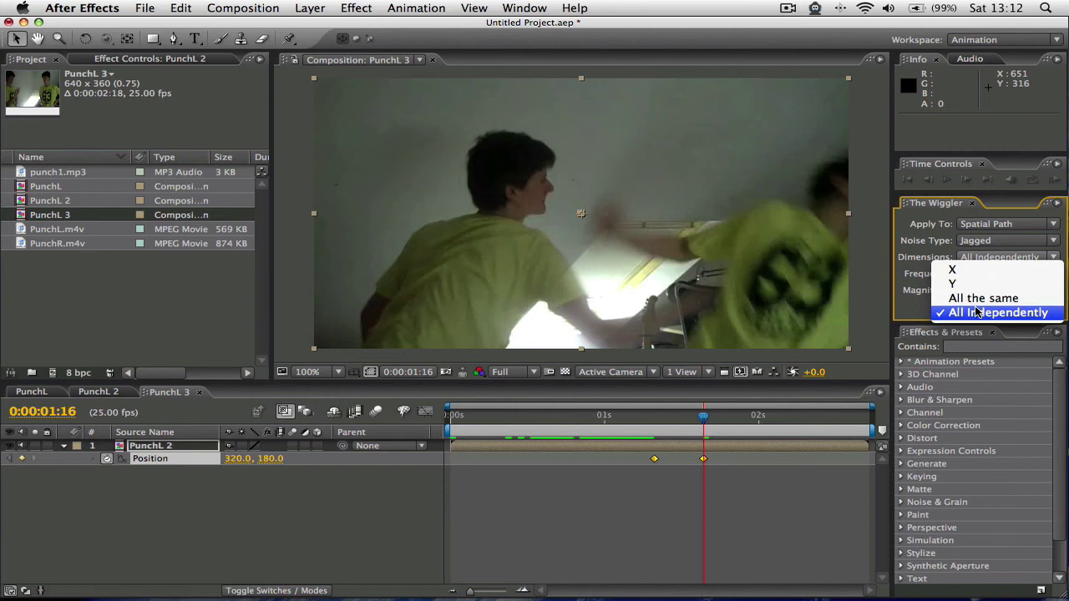
click(977, 225)
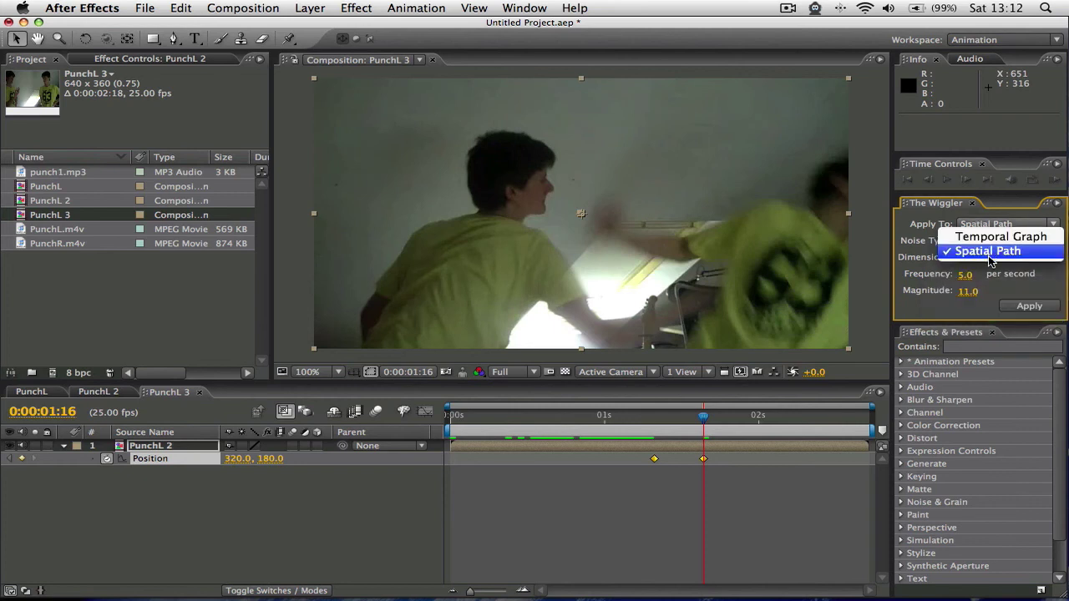
click(990, 252)
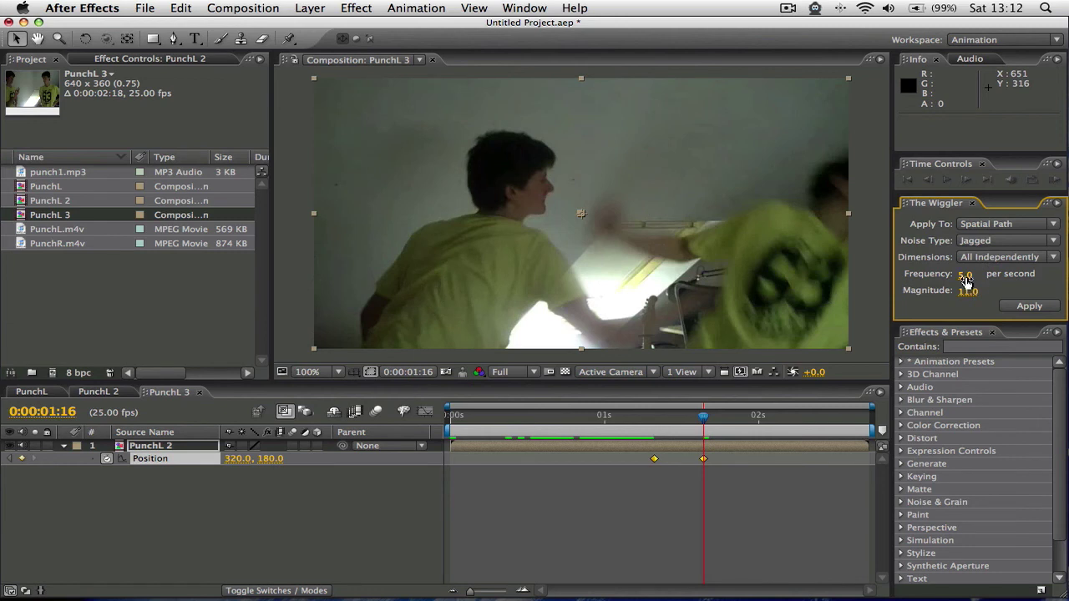
Apply a wiggle of frequency 12 per second and magnitude 10 to the keyframes.
click(964, 274)
text(12)
key(Return)
click(967, 292)
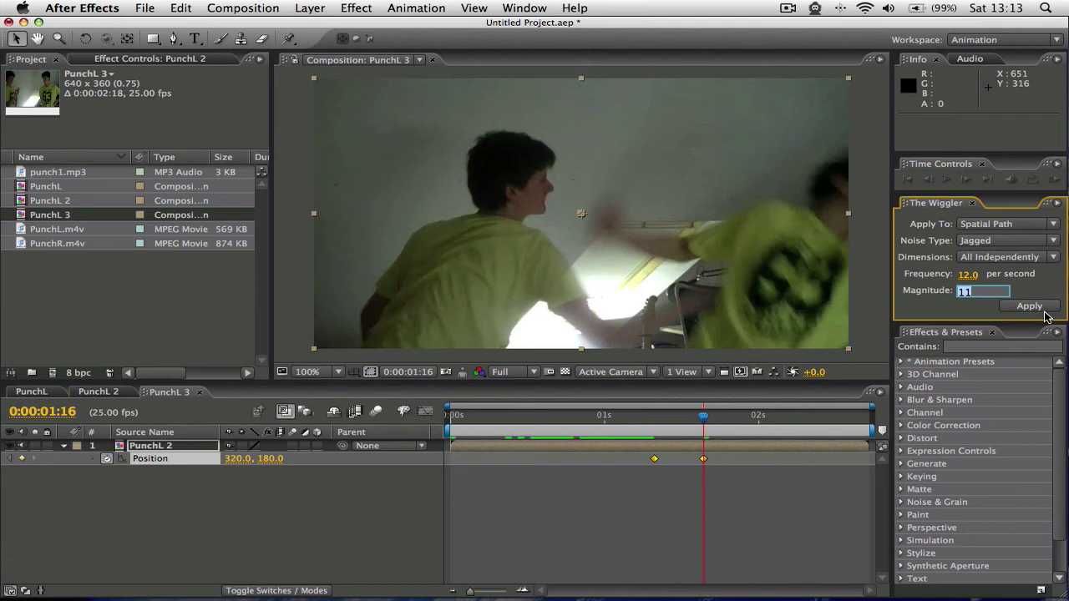
text(10)
key(Return)
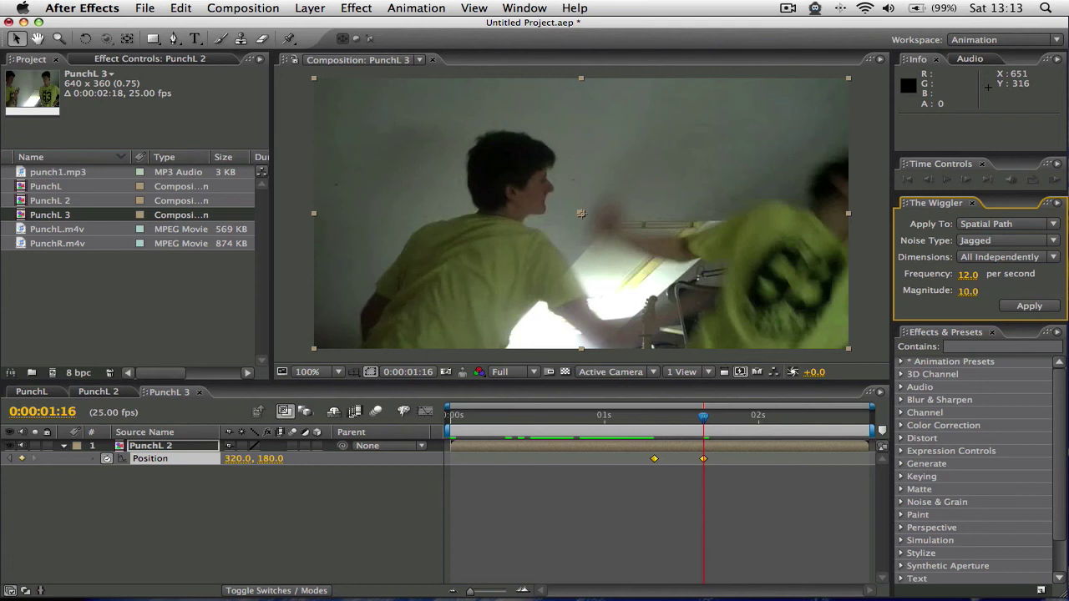
click(1035, 304)
Play the shake from 1:06, step through frames 1:08–1:09, and select the PunchL 2 layer.
click(642, 428)
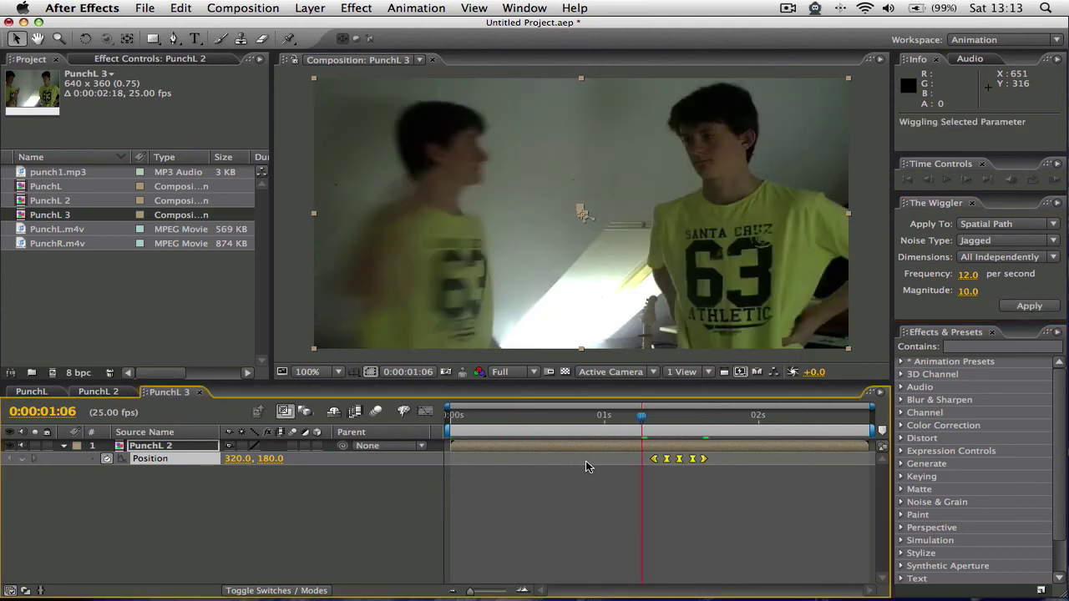
click(351, 505)
key(space)
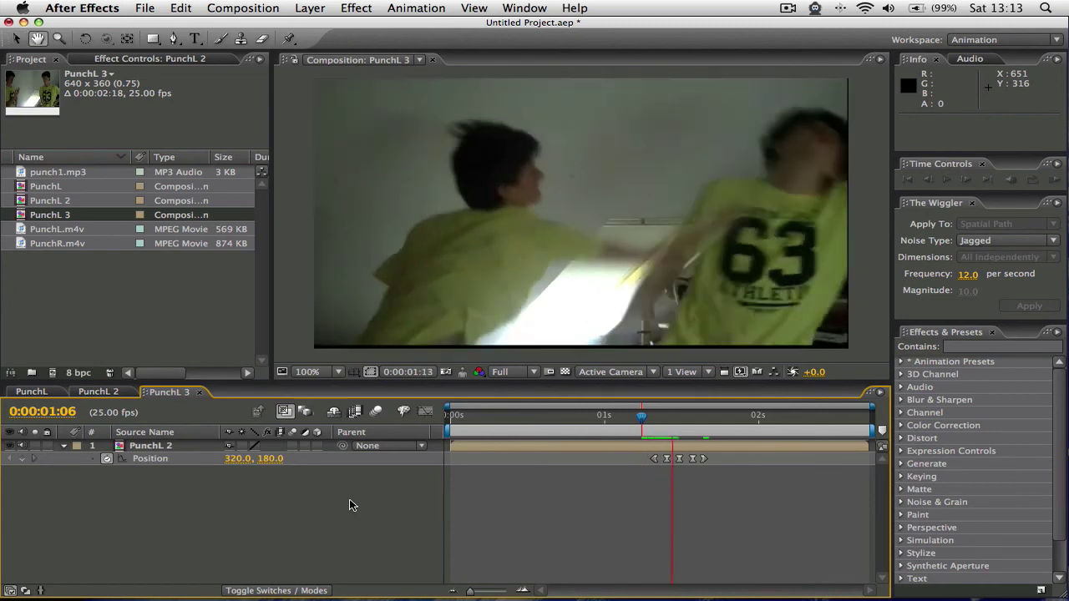
click(669, 429)
click(656, 459)
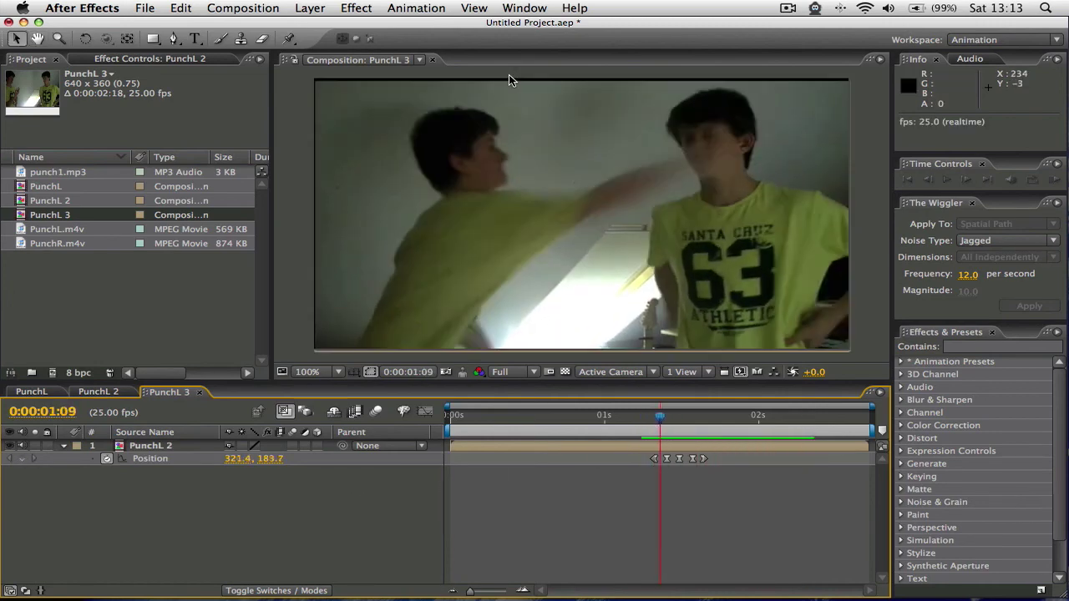
key(Page_Down)
click(132, 445)
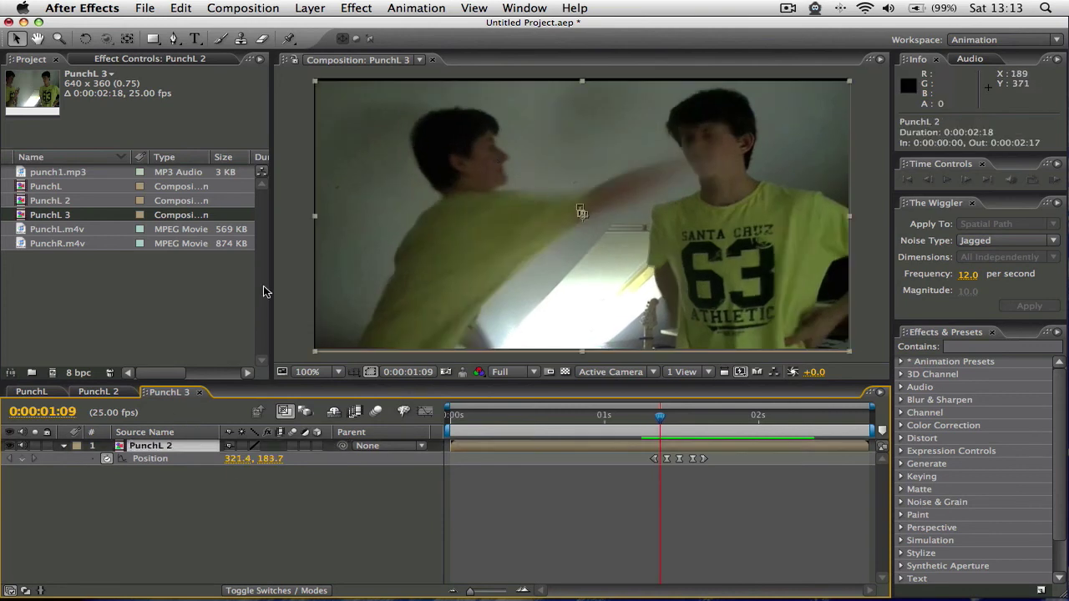
Add Motion Tile to PunchL 2 with Mirror Edges, Output Width 210, Output Height 390.
click(357, 8)
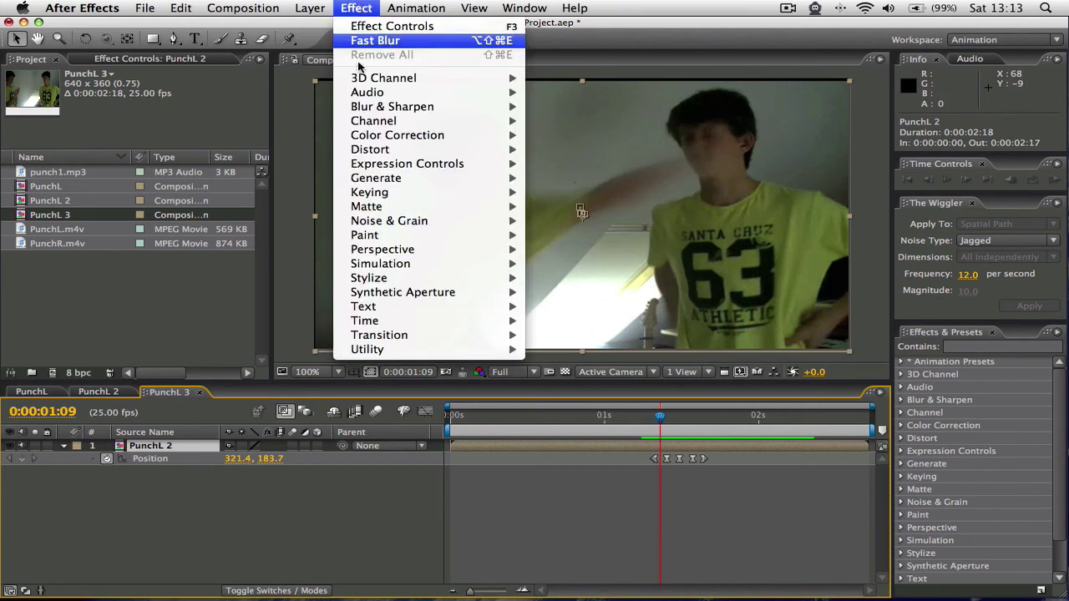
mouse_move(415, 280)
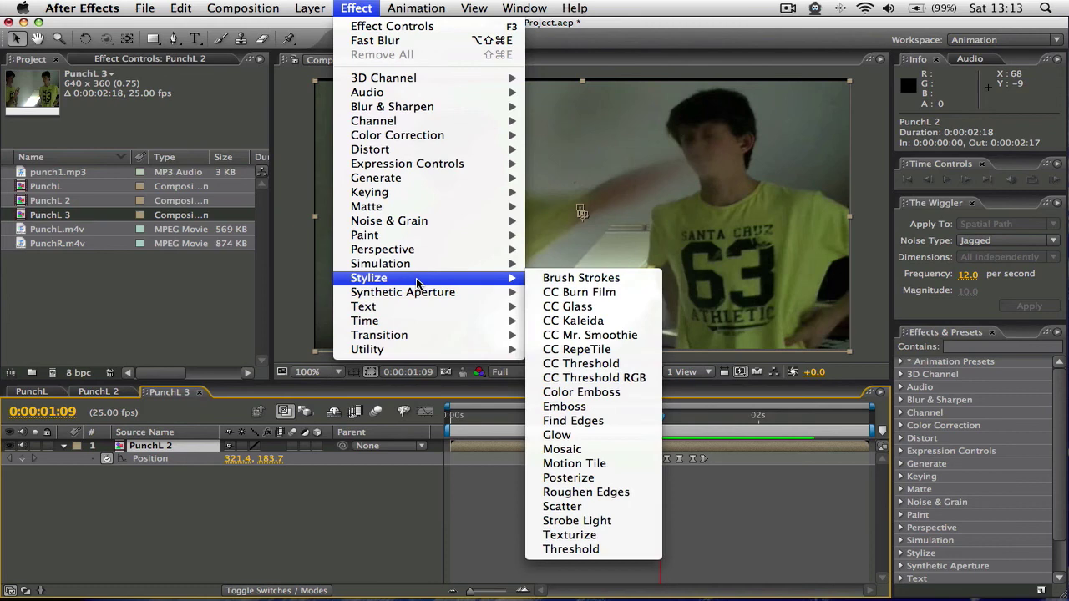
click(584, 465)
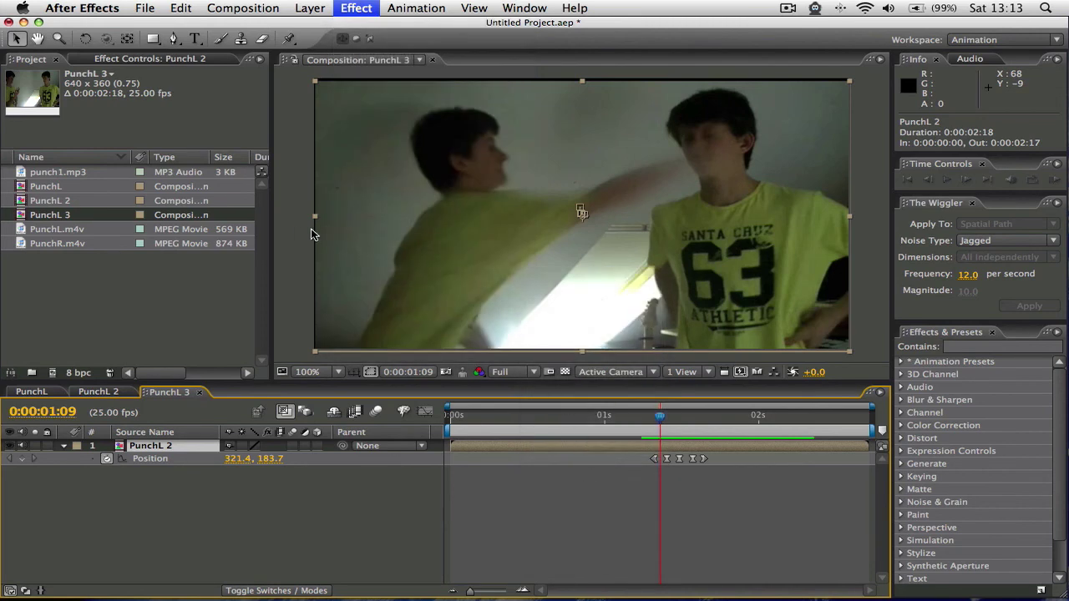
click(127, 178)
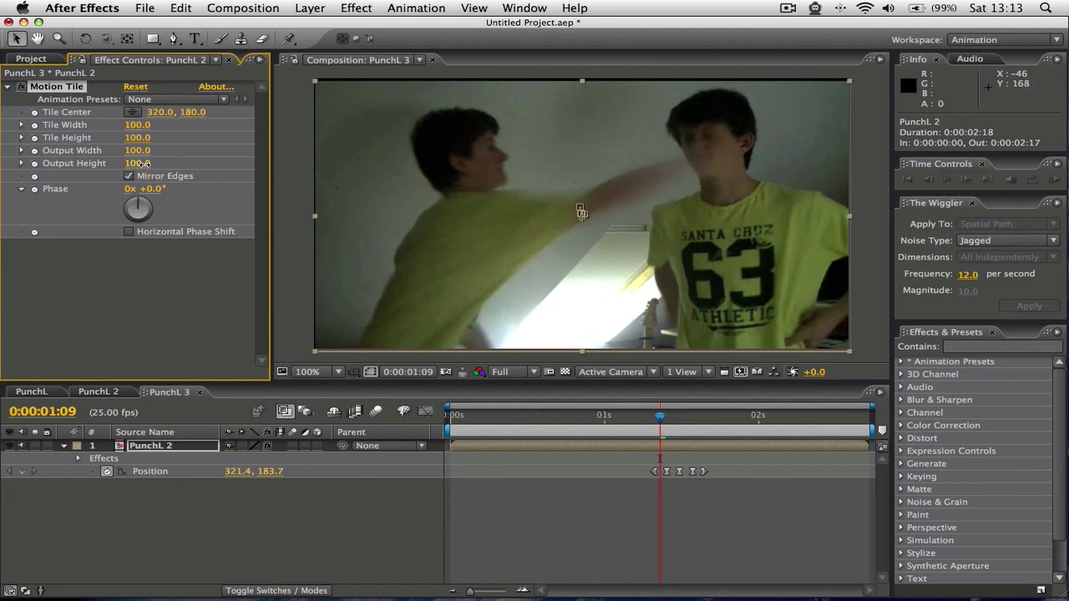
drag(144, 163, 166, 164)
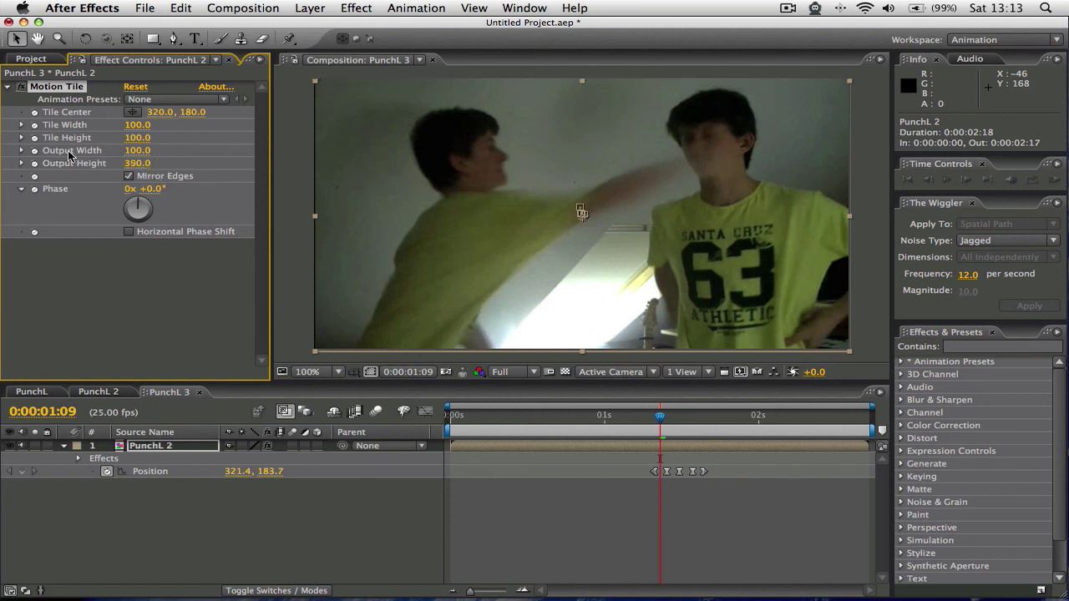
drag(138, 151, 150, 151)
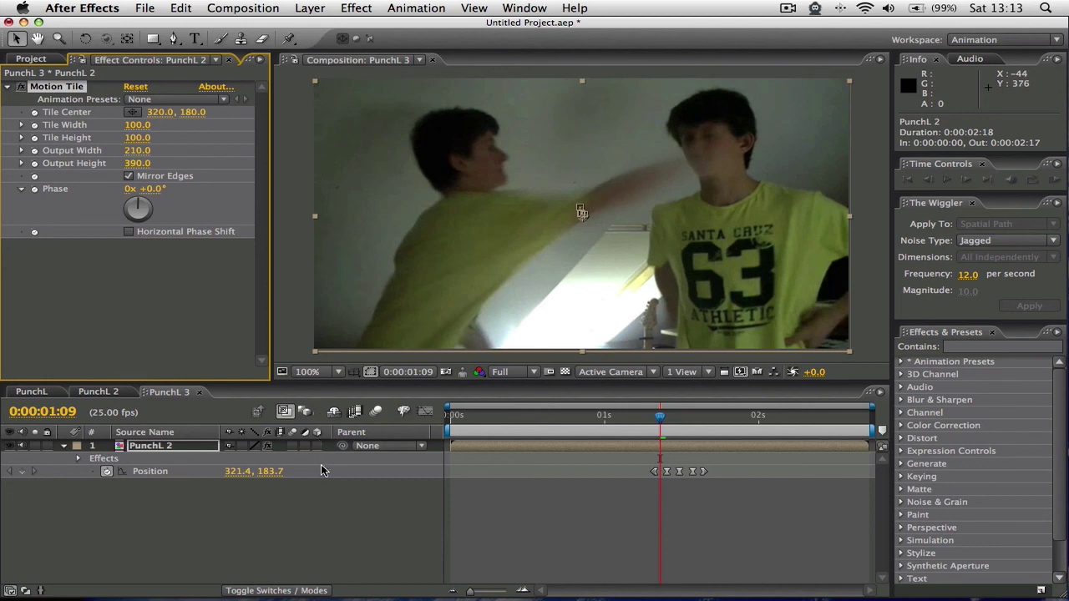
Preview the tiled shake from frame 1:06 through 1:10.
click(332, 489)
drag(655, 426, 641, 426)
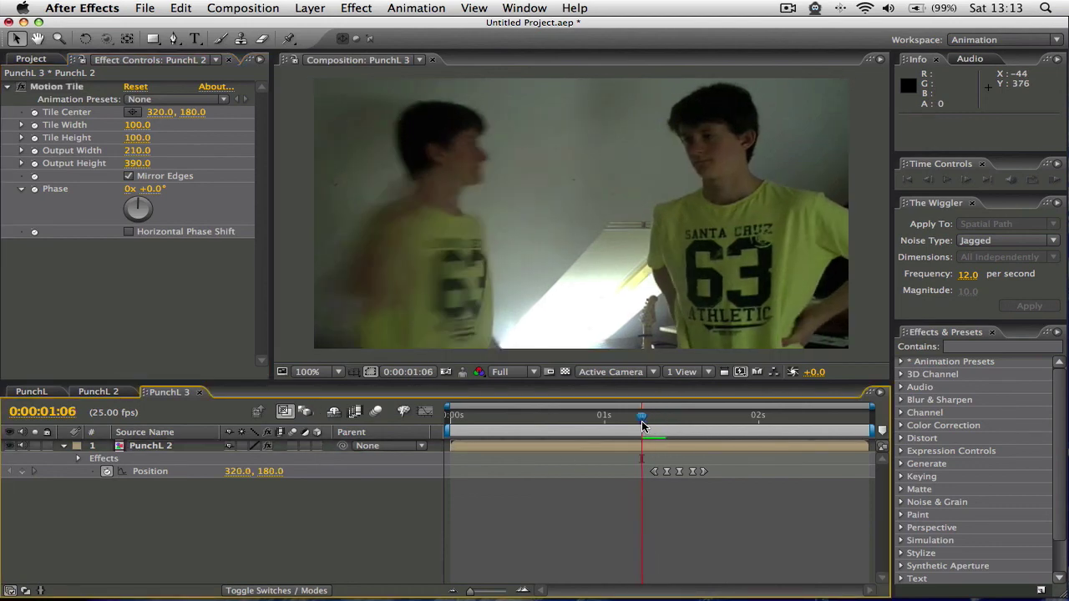
key(space)
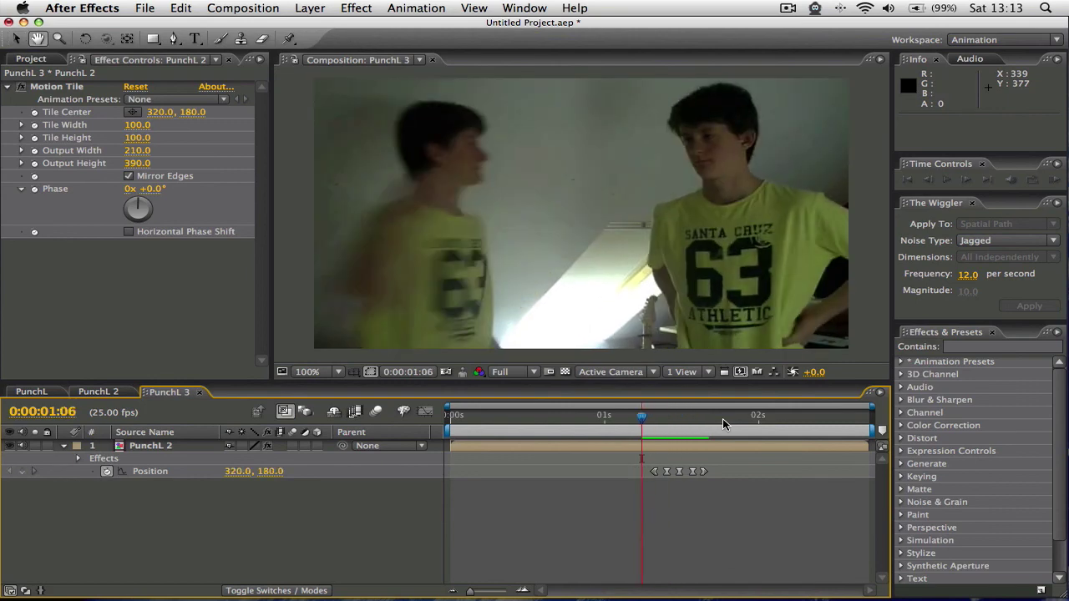
drag(688, 409, 665, 409)
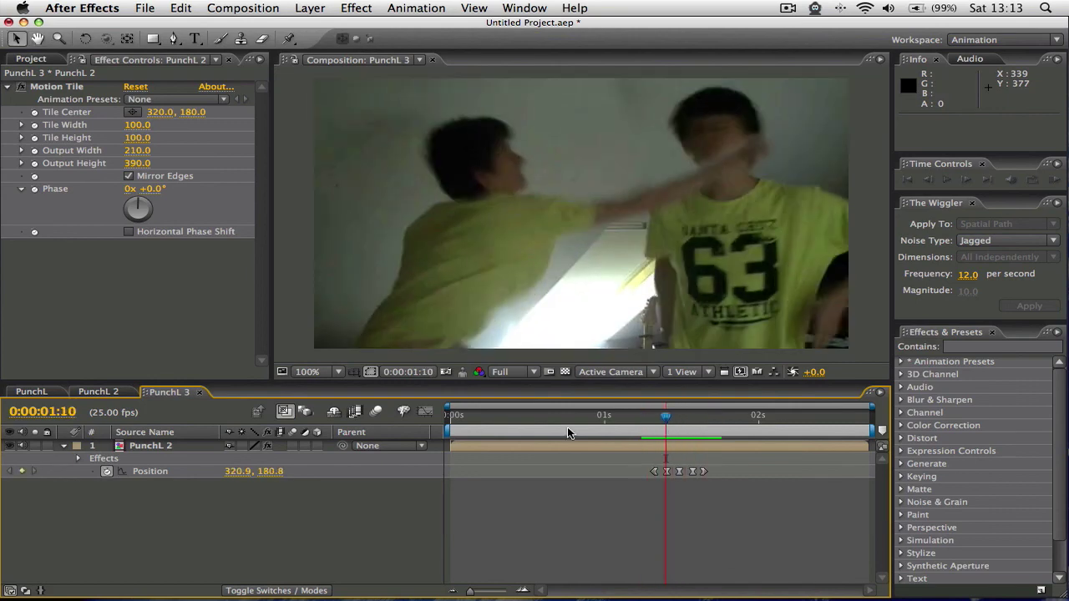
Collapse PunchL 2, enable composition motion blur, and scrub to 1:04 to check it.
click(63, 445)
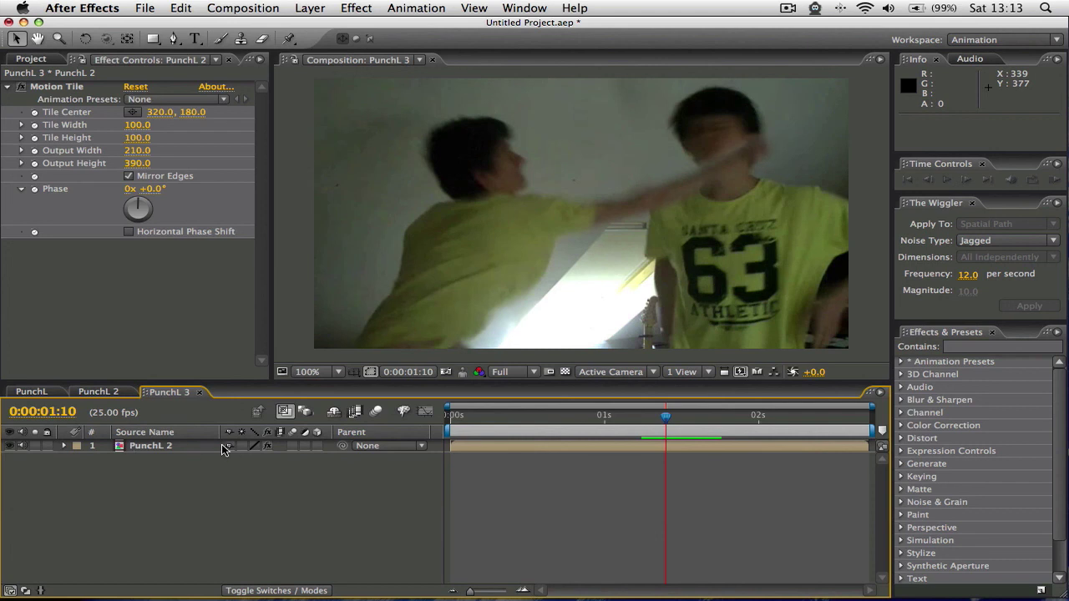
click(380, 411)
mouse_move(619, 425)
mouse_down()
mouse_move(589, 427)
mouse_move(630, 434)
mouse_up()
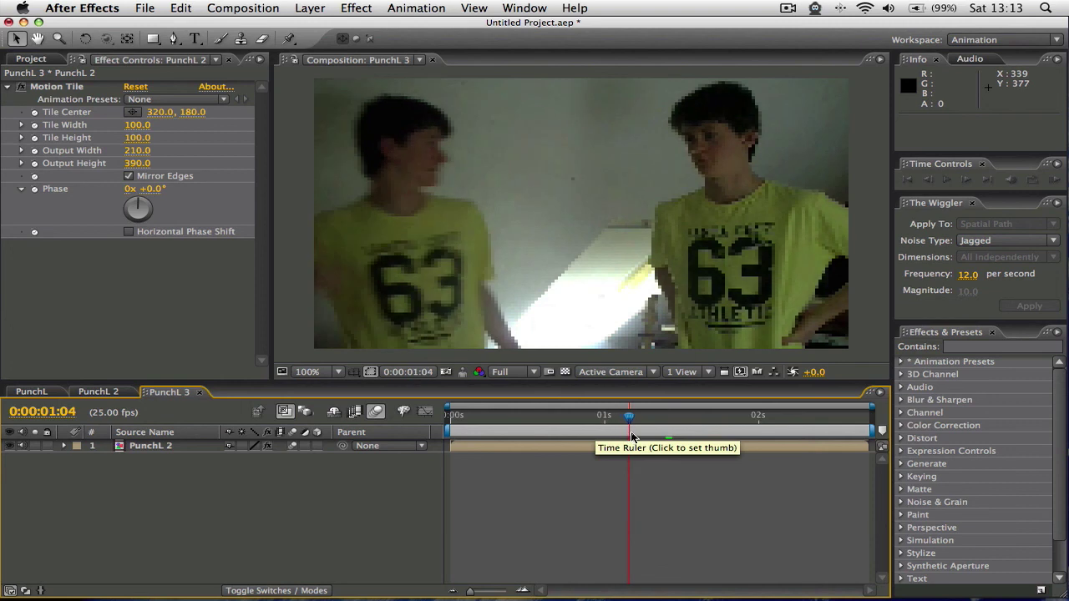